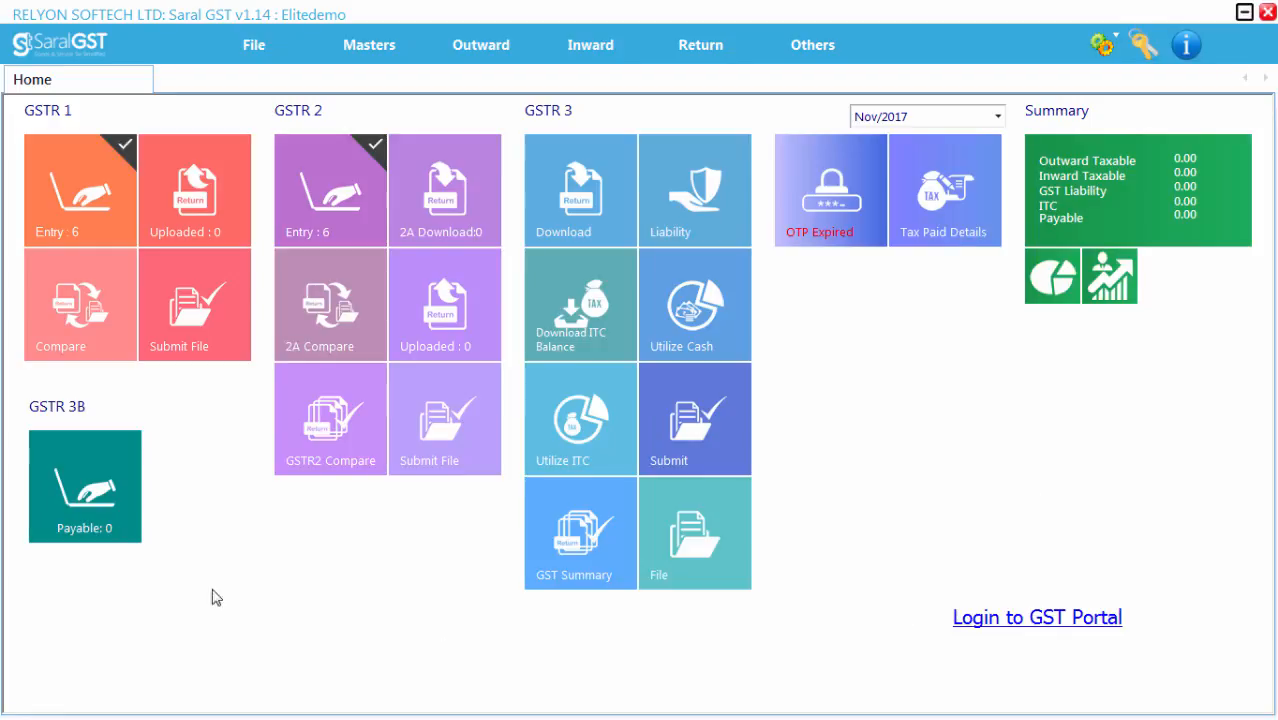
Step: Open the GSTR 3B return and select the month Nov/2017
click(63, 469)
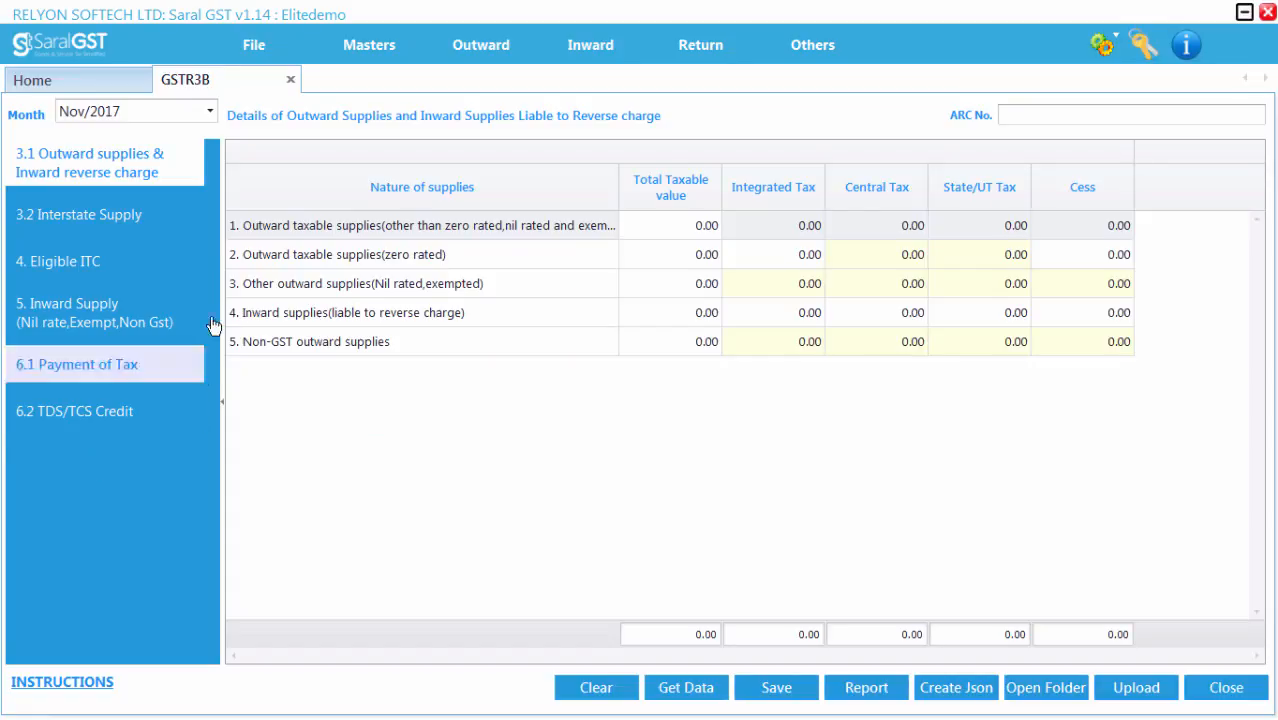
click(209, 111)
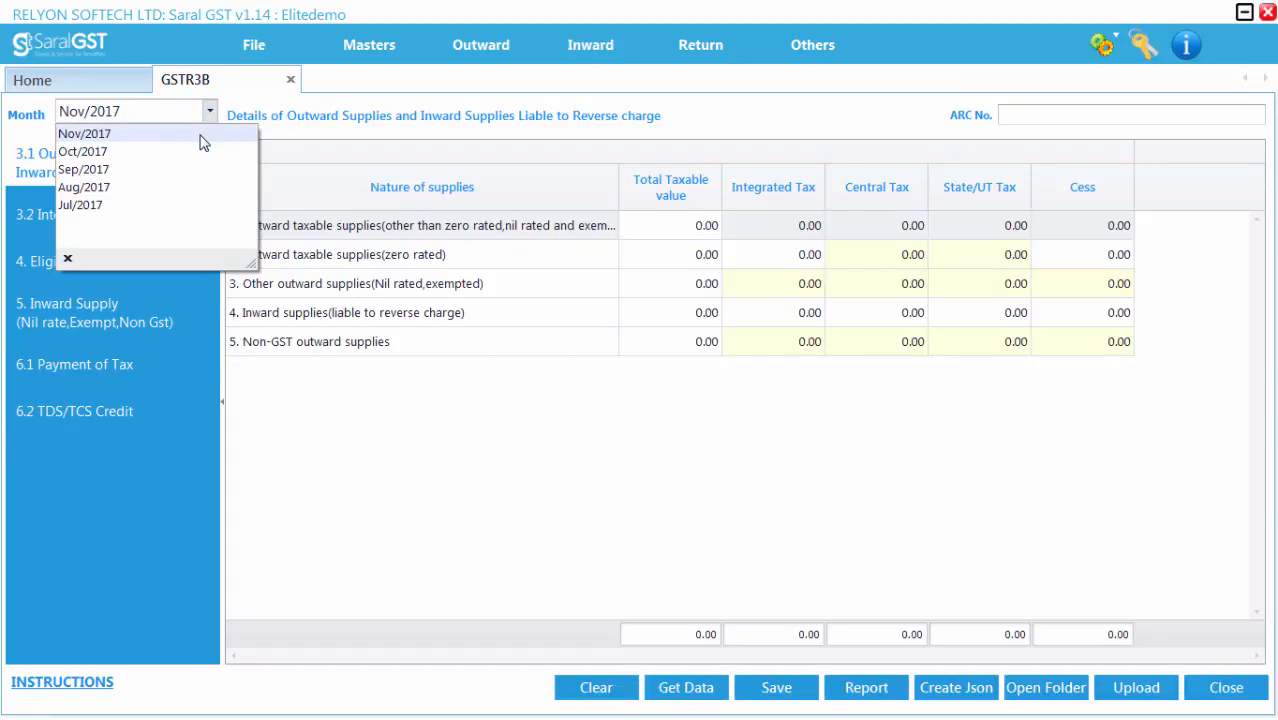
click(201, 135)
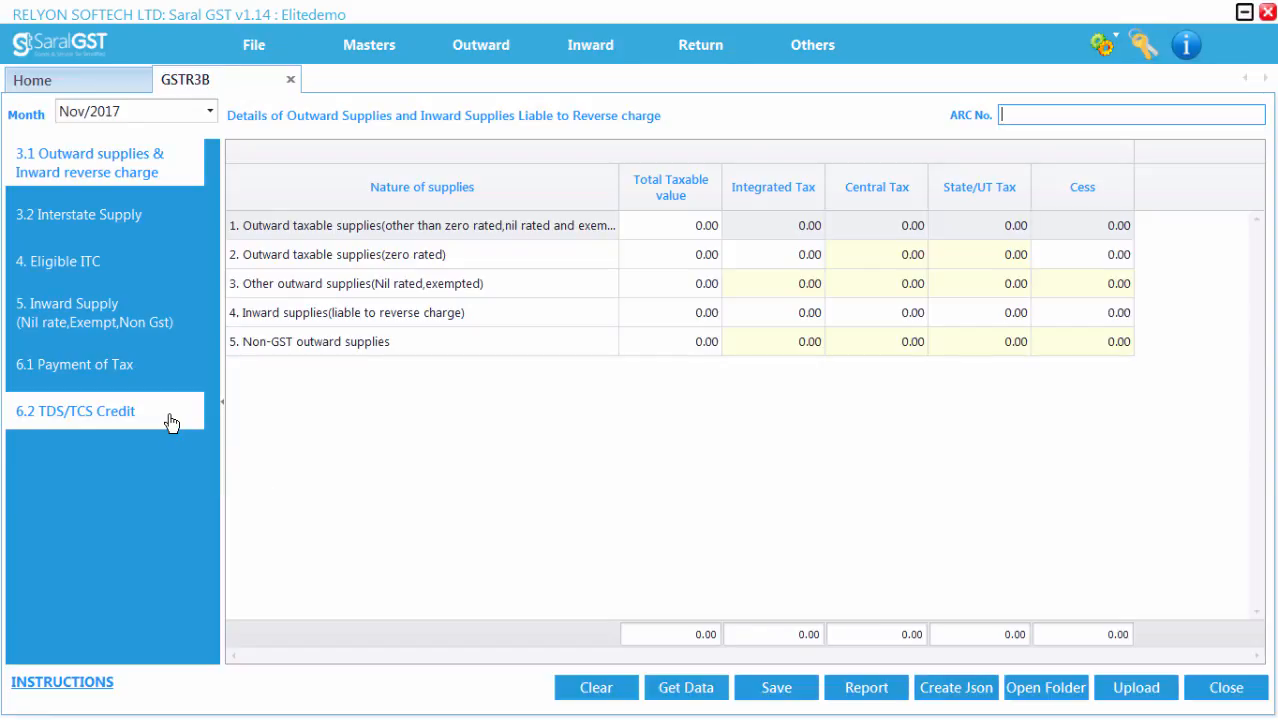
Step: Review the supply rows and tax columns of section 3.1 Outward supplies & Inward reverse charge
click(143, 173)
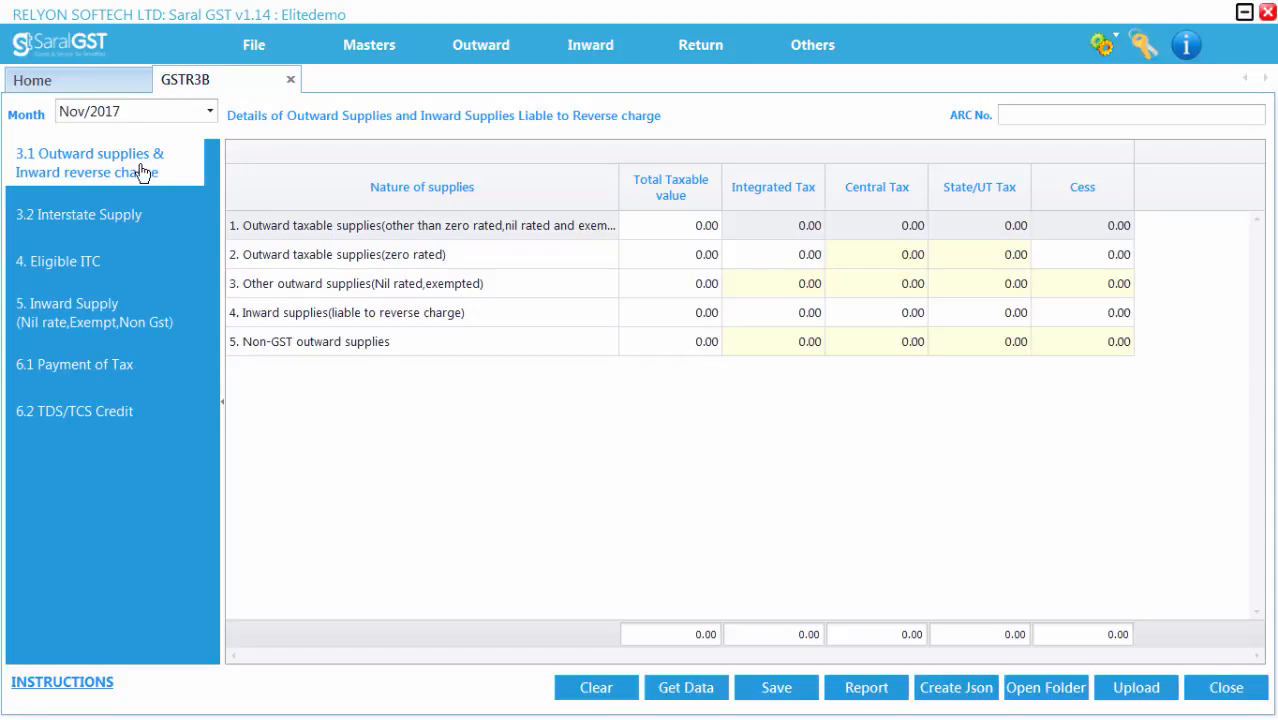
click(510, 233)
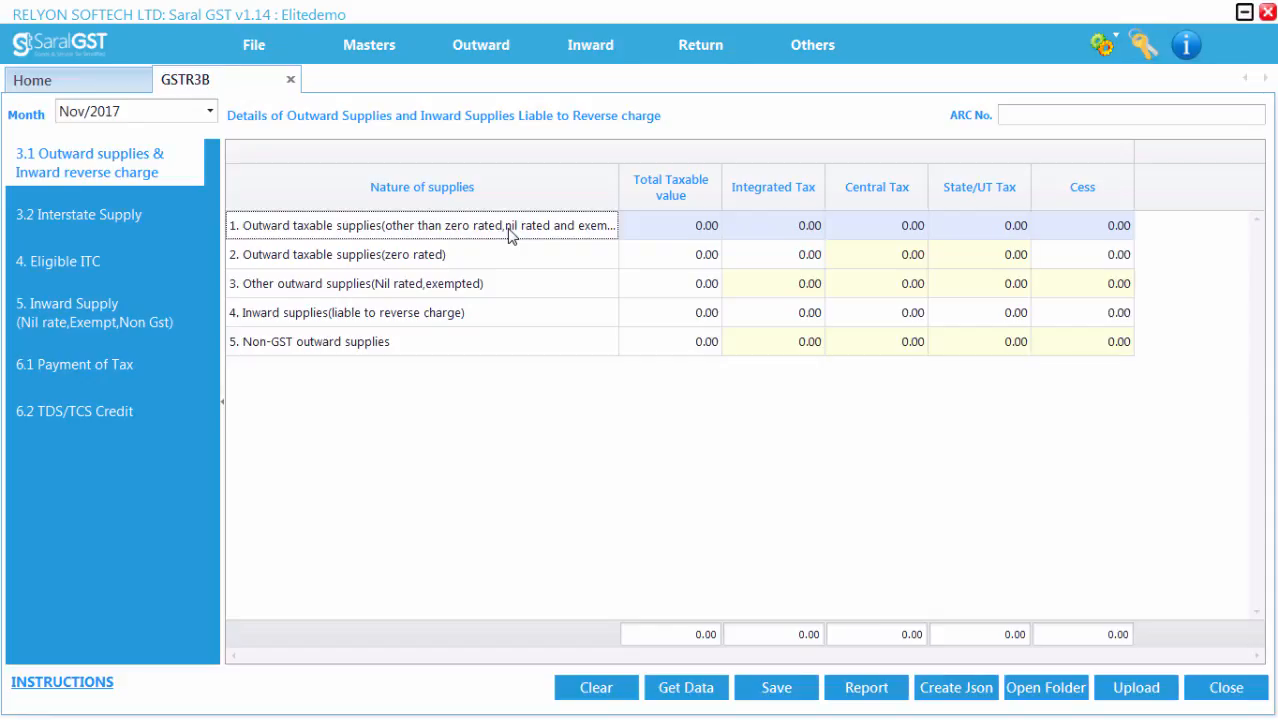
click(500, 257)
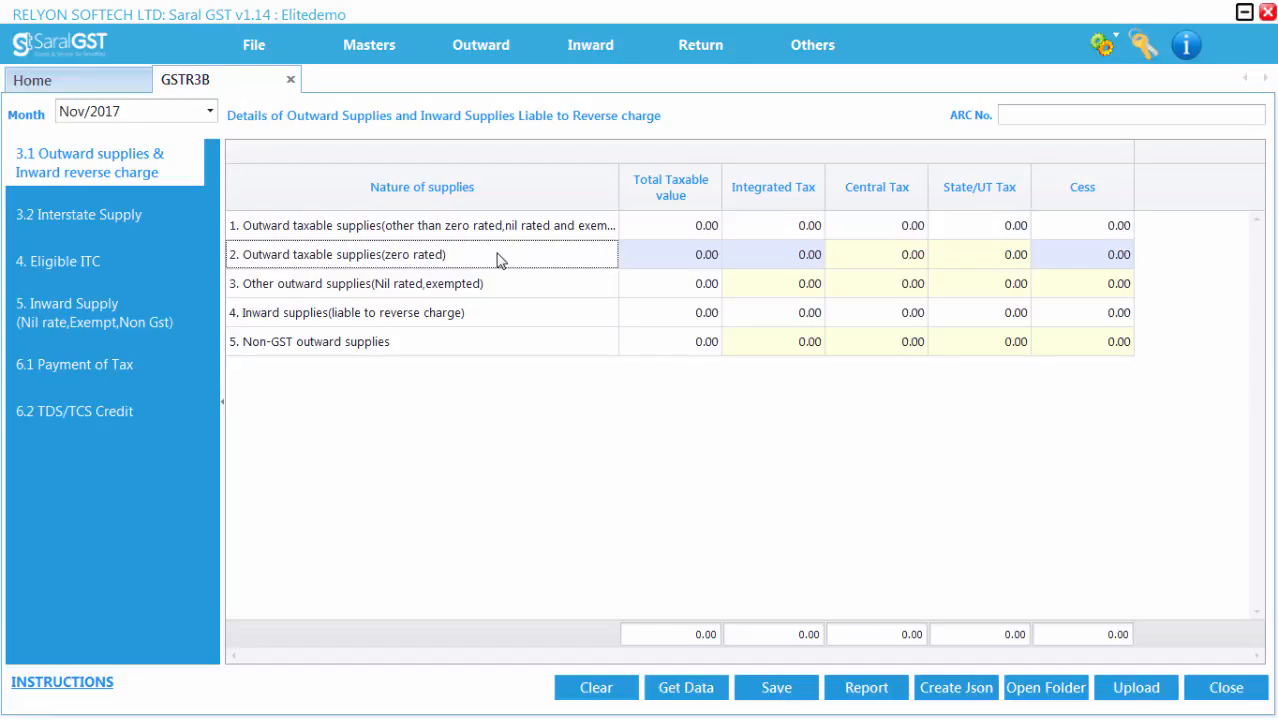
click(495, 287)
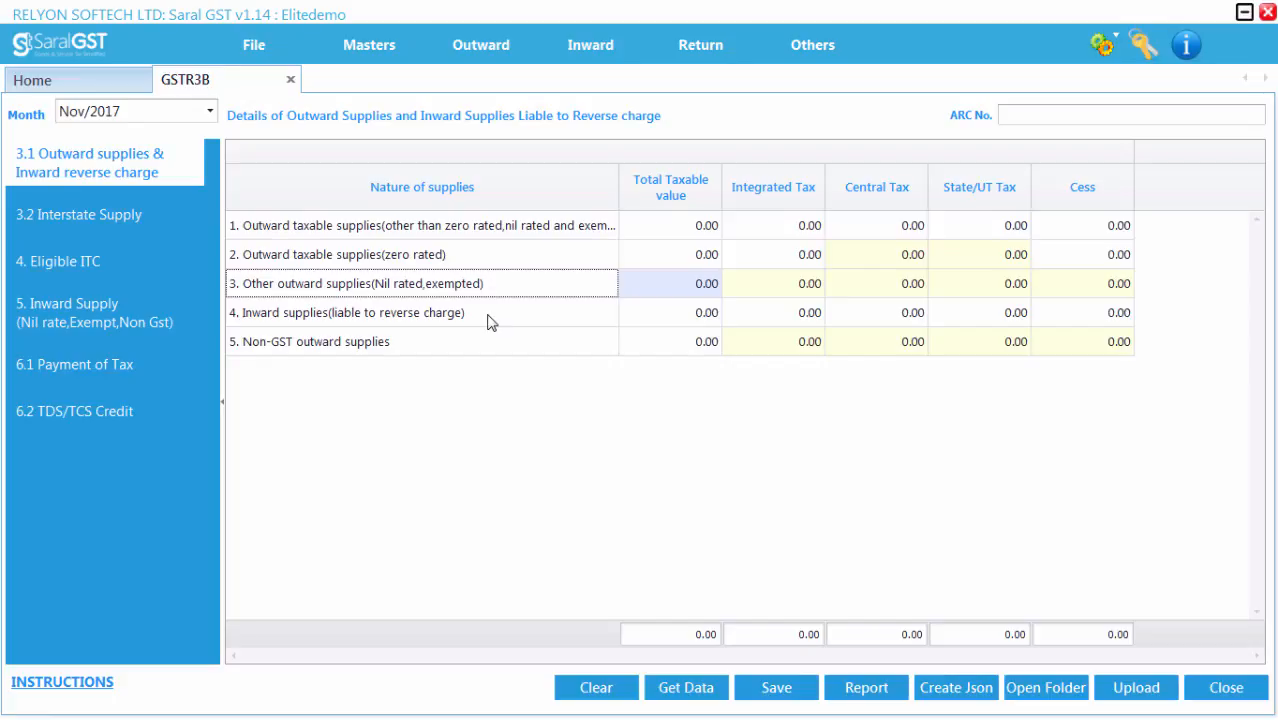
click(490, 320)
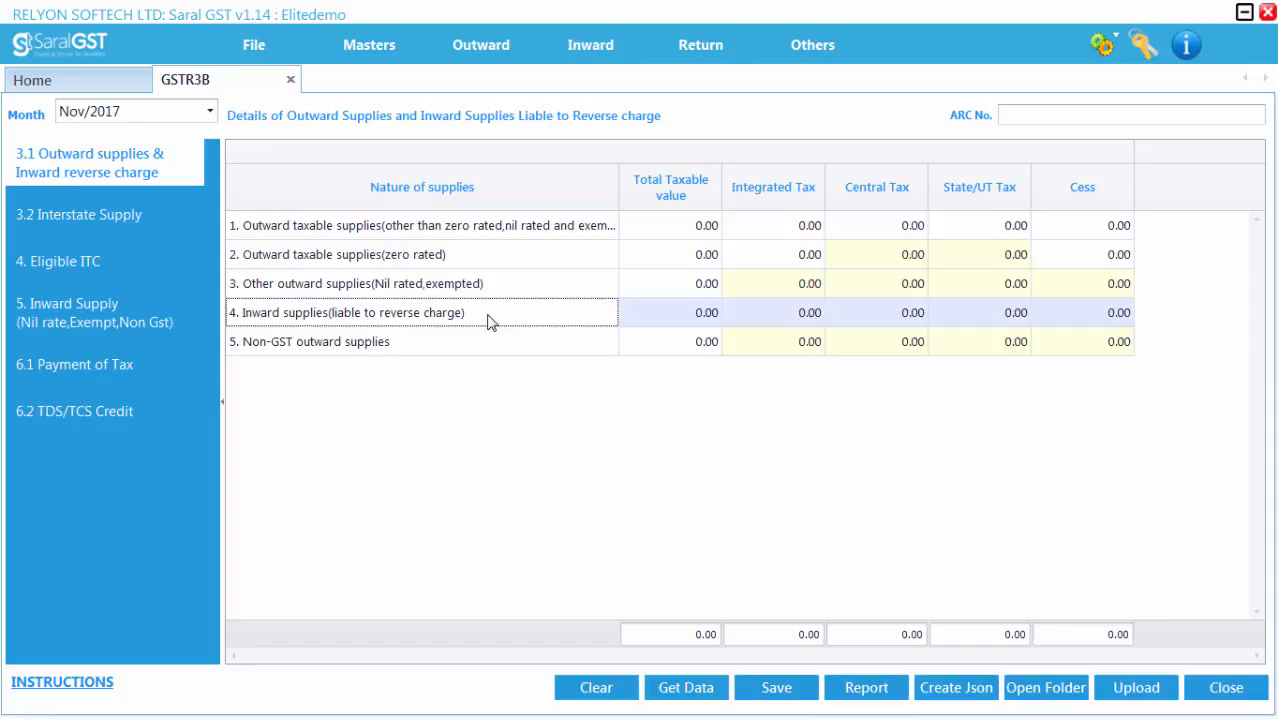
click(479, 350)
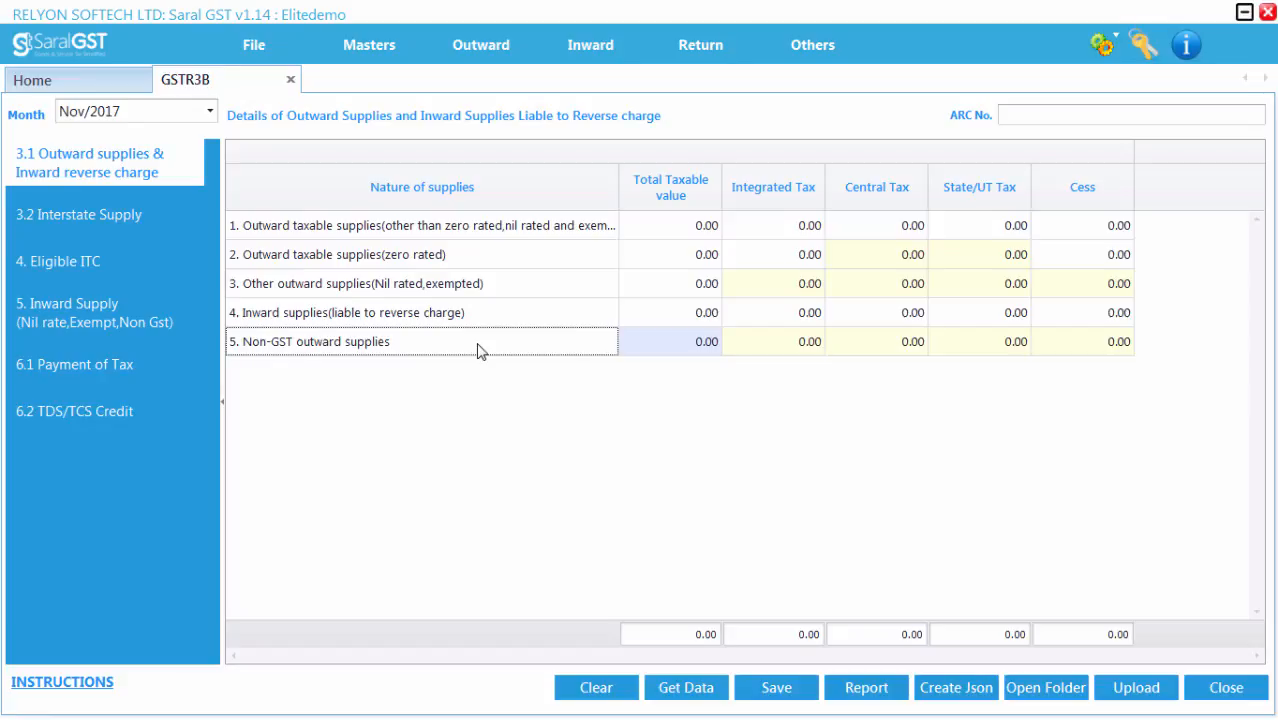
click(668, 229)
click(785, 228)
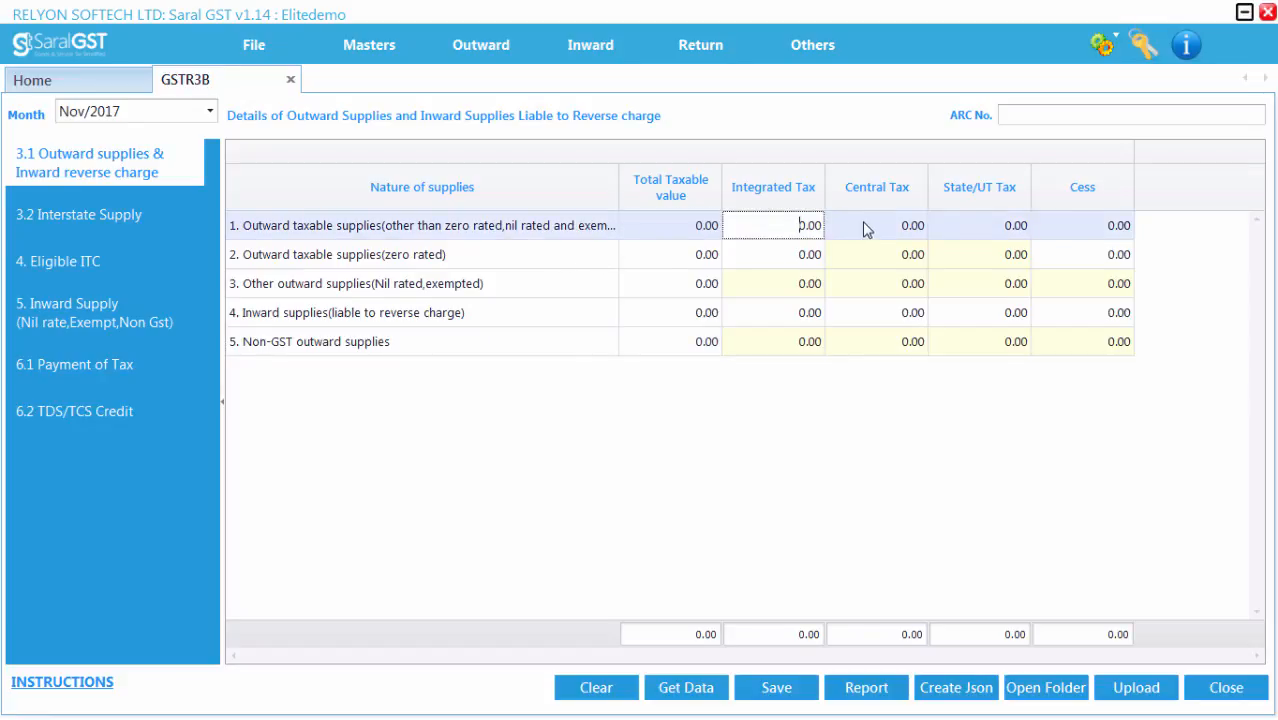
click(866, 228)
click(978, 235)
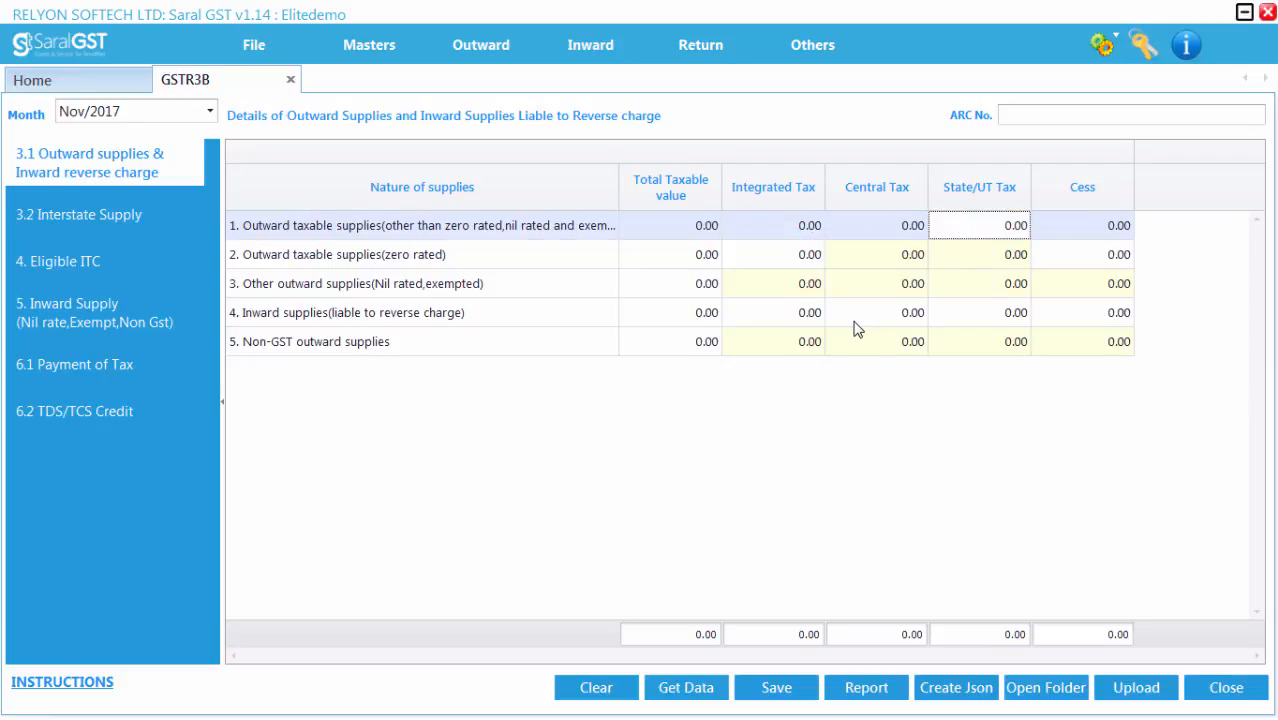
click(783, 319)
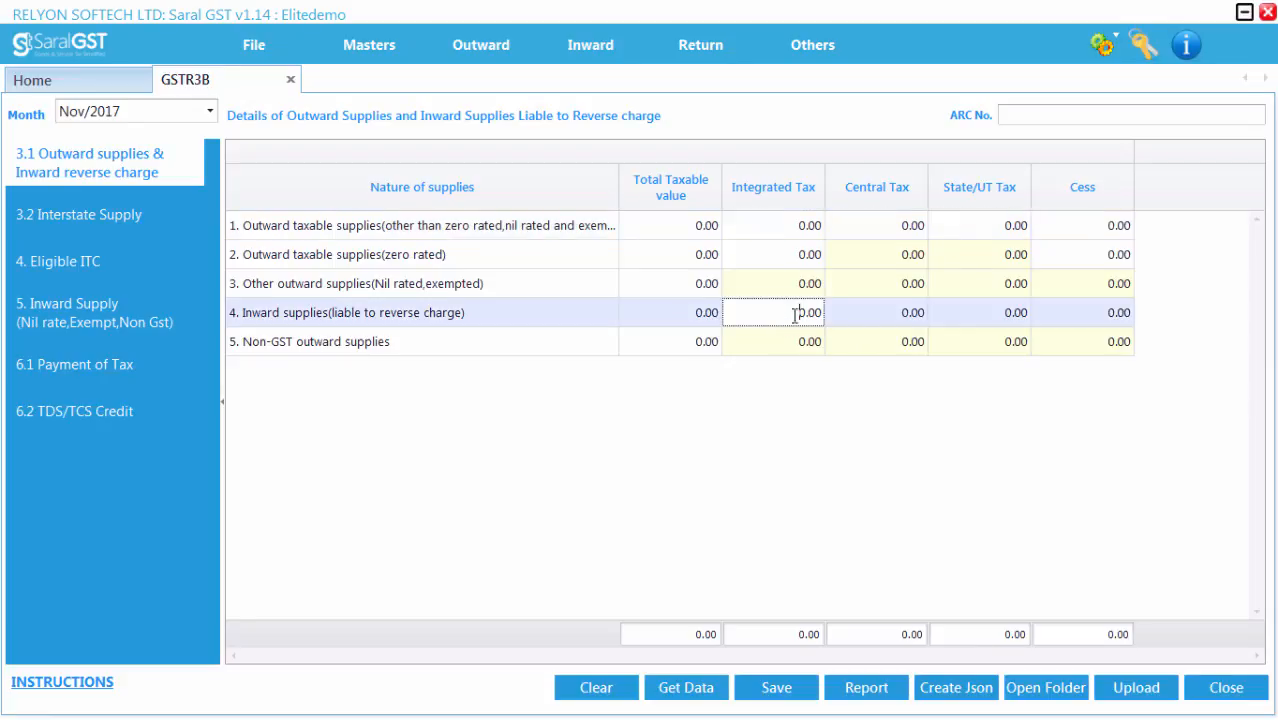
click(861, 313)
click(967, 318)
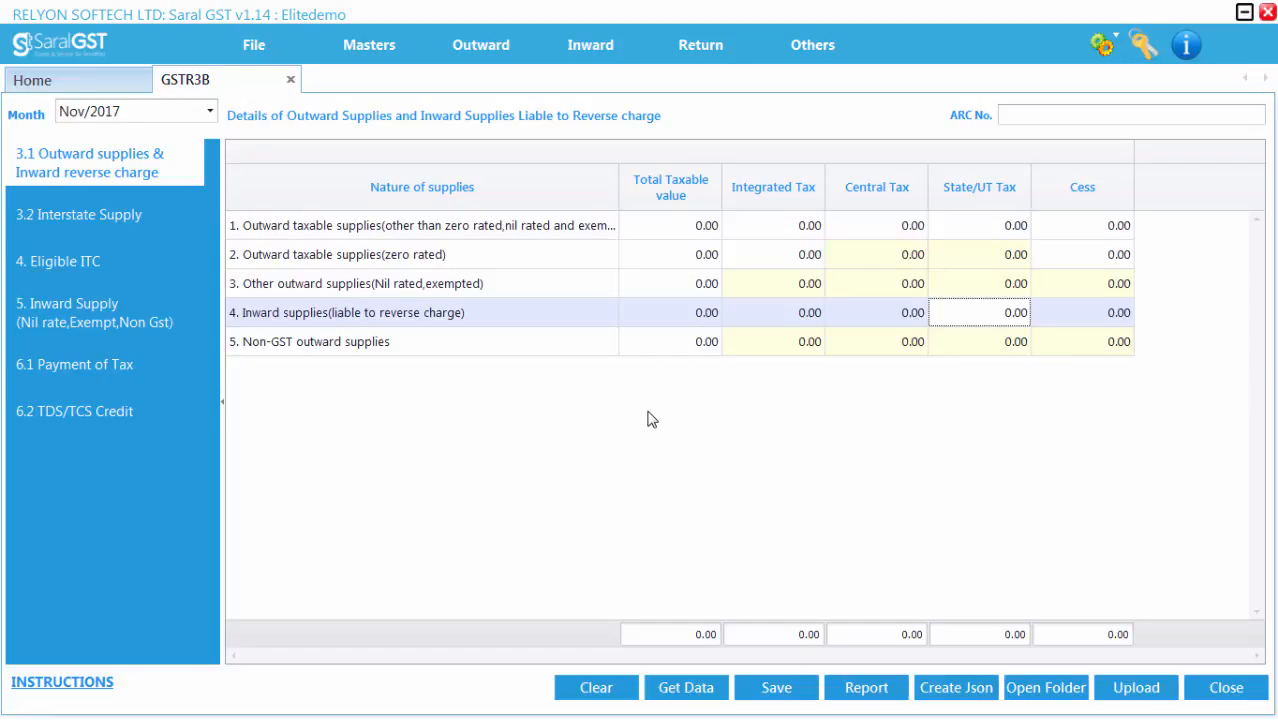
Step: Fetch the data for section 3.1 and save it
click(684, 688)
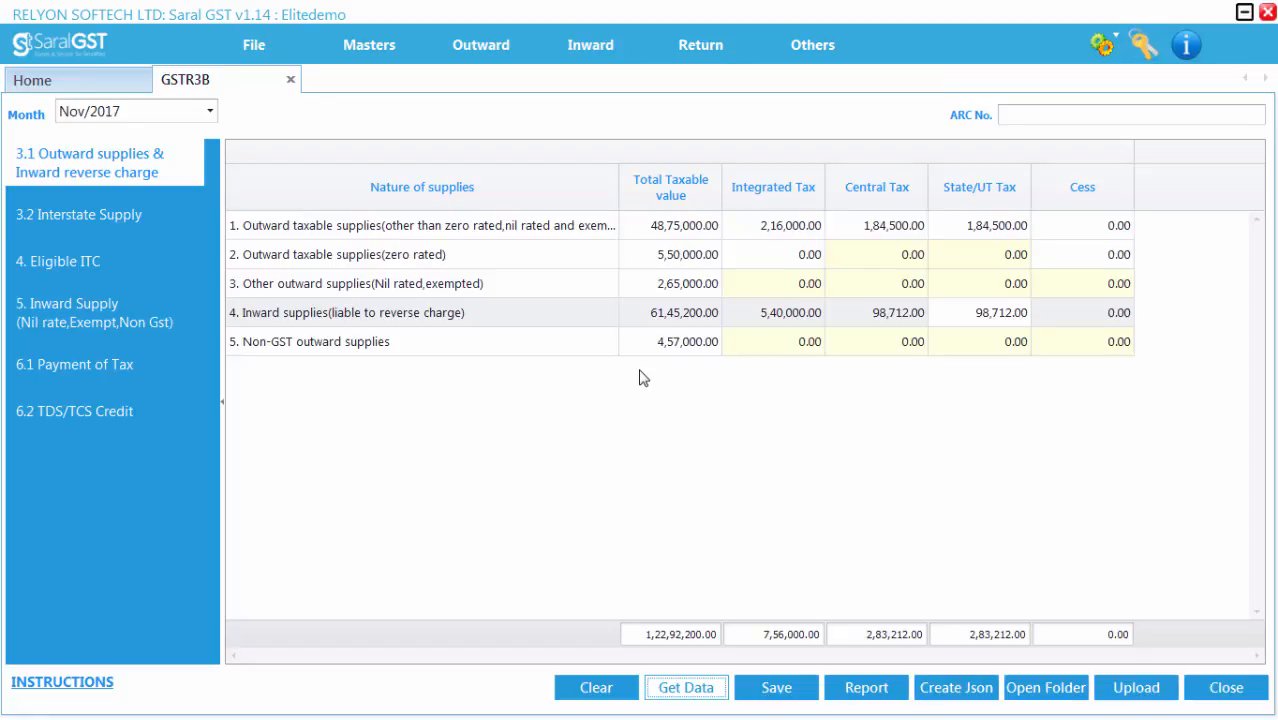
click(670, 341)
click(776, 688)
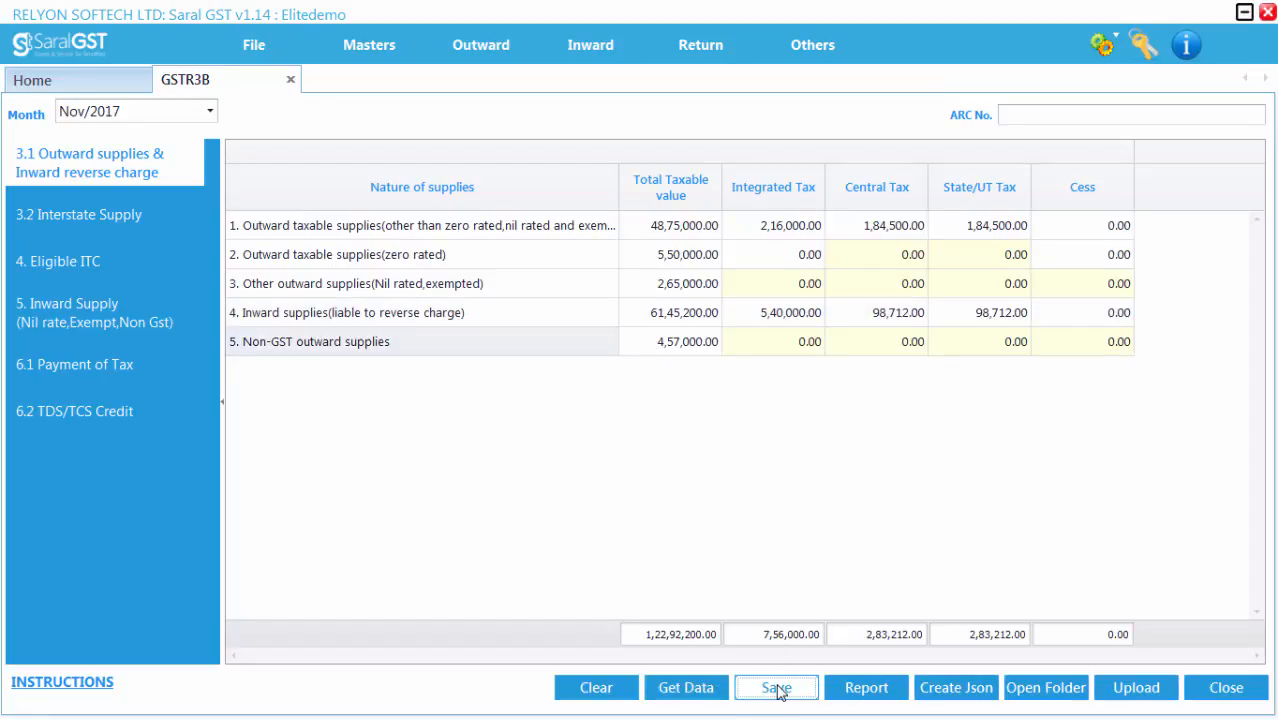
key(Return)
Step: Open section 3.2 Interstate Supply, check the description options, and fetch its data
click(100, 218)
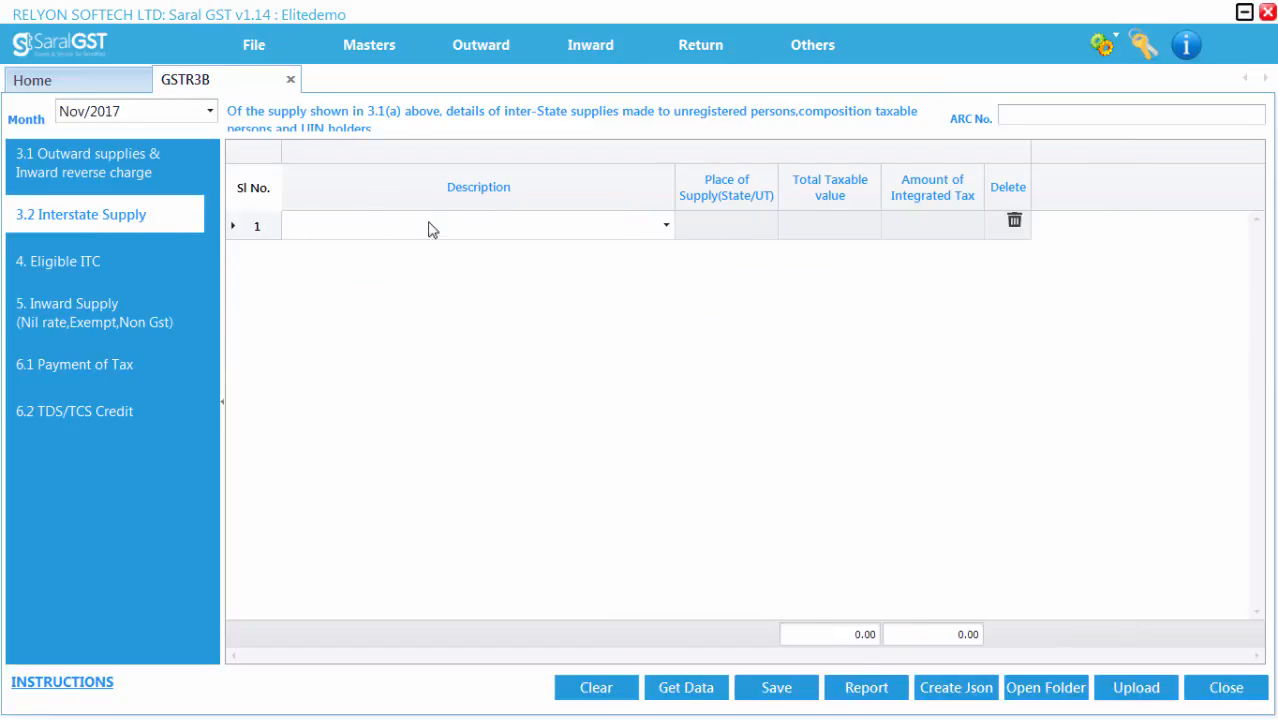
click(666, 227)
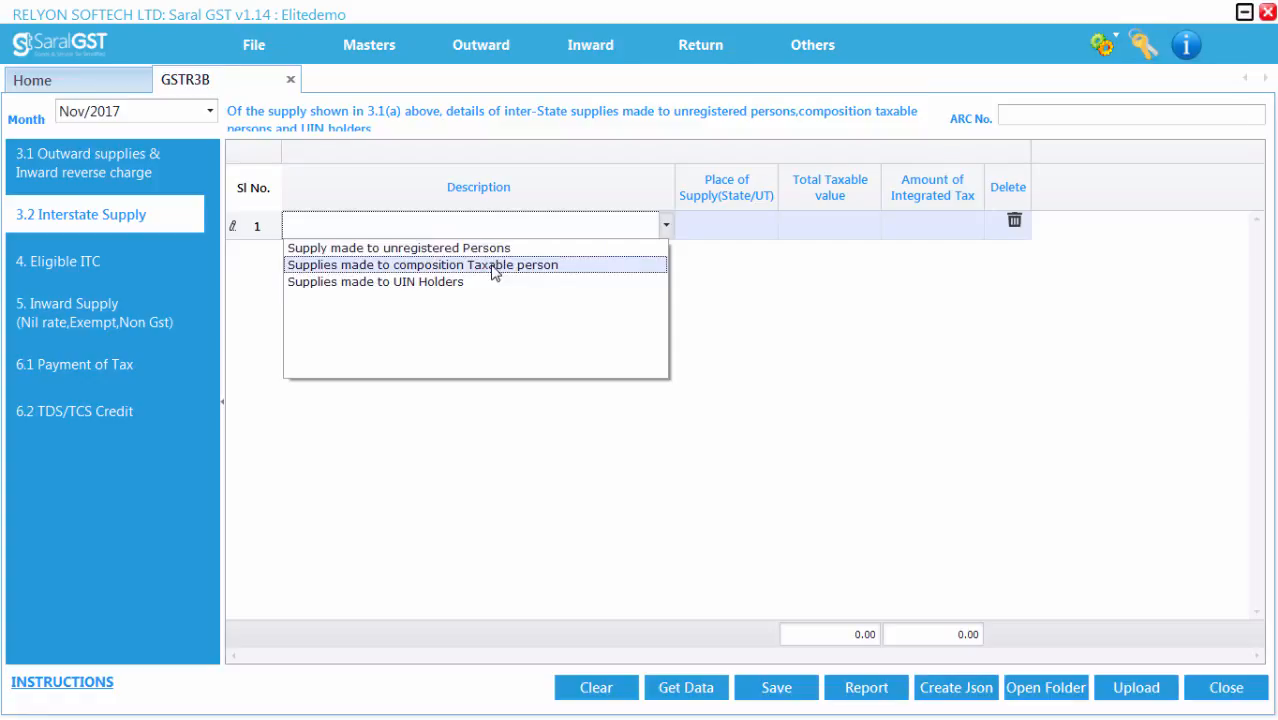
click(716, 372)
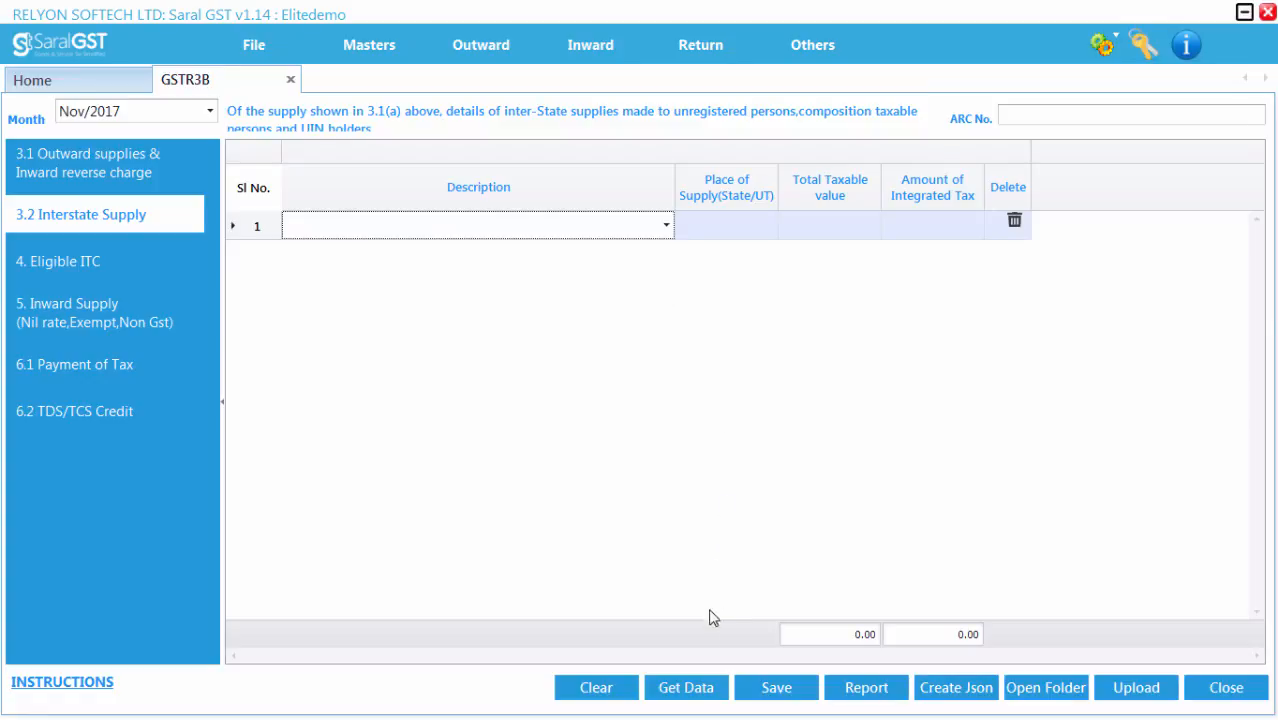
click(689, 690)
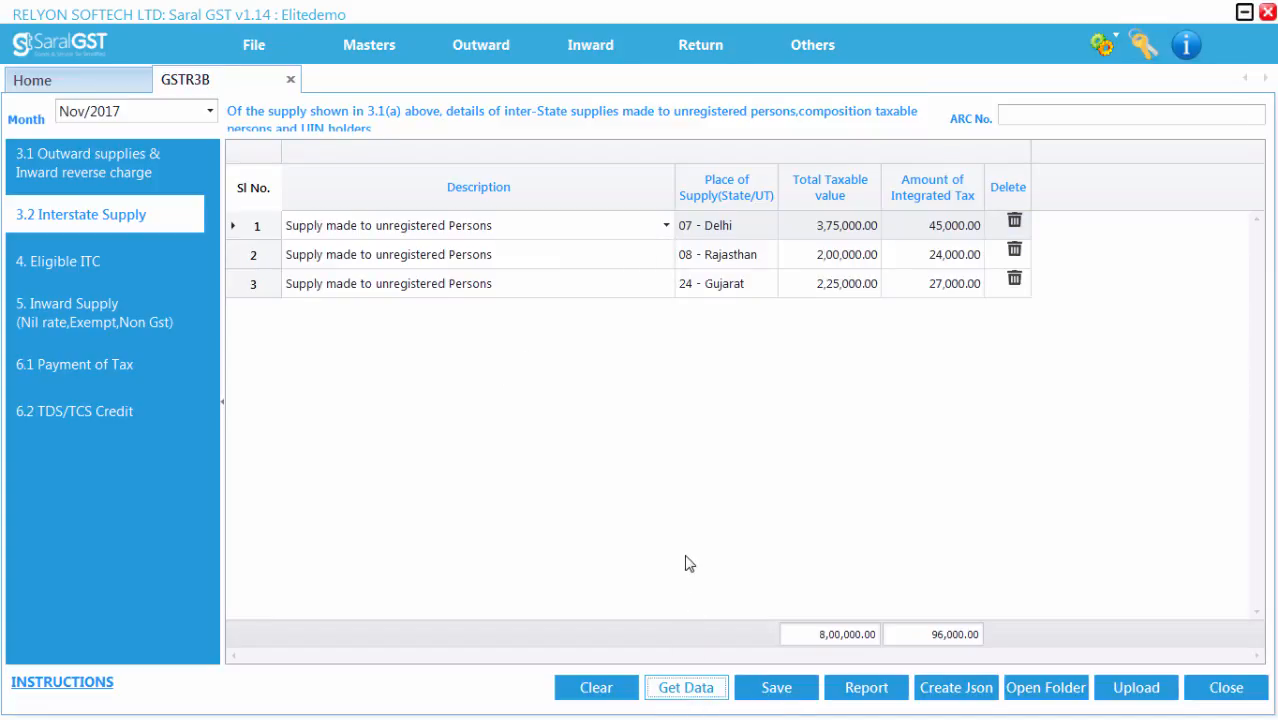
Step: Add a new row for Supplies made to composition Taxable person with place of supply 25 - Daman and Diu
click(898, 291)
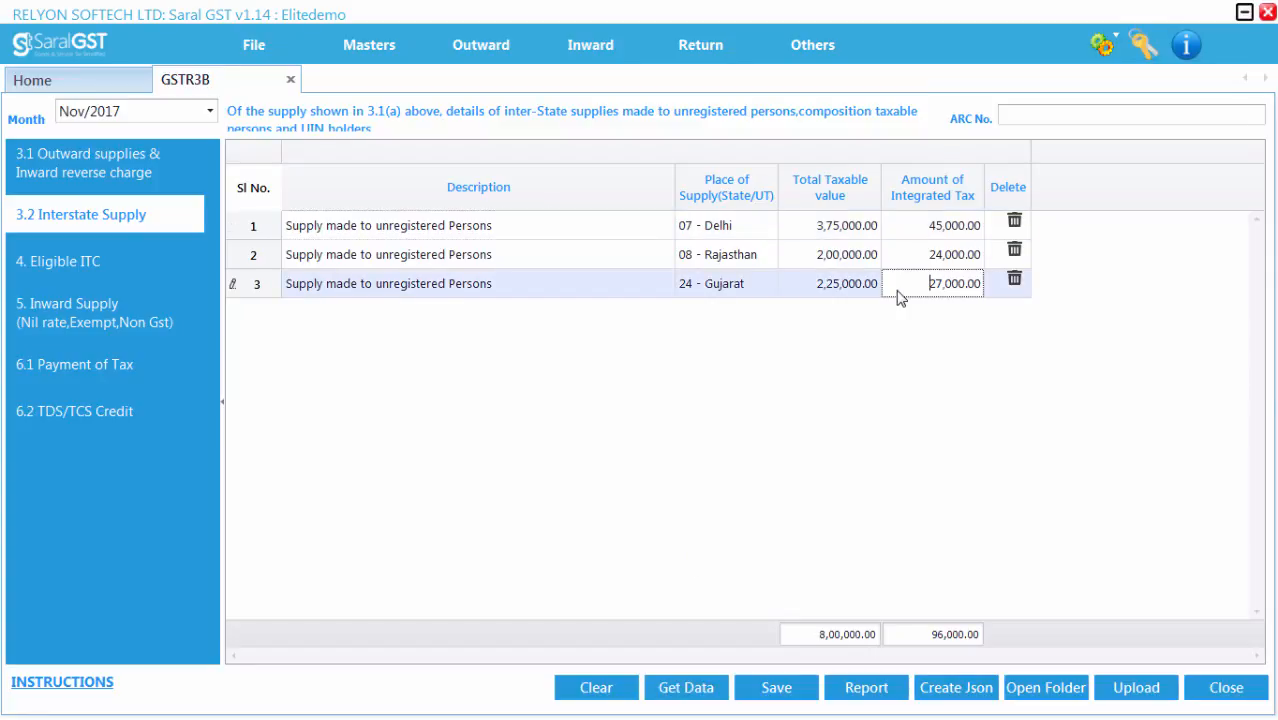
key(Tab)
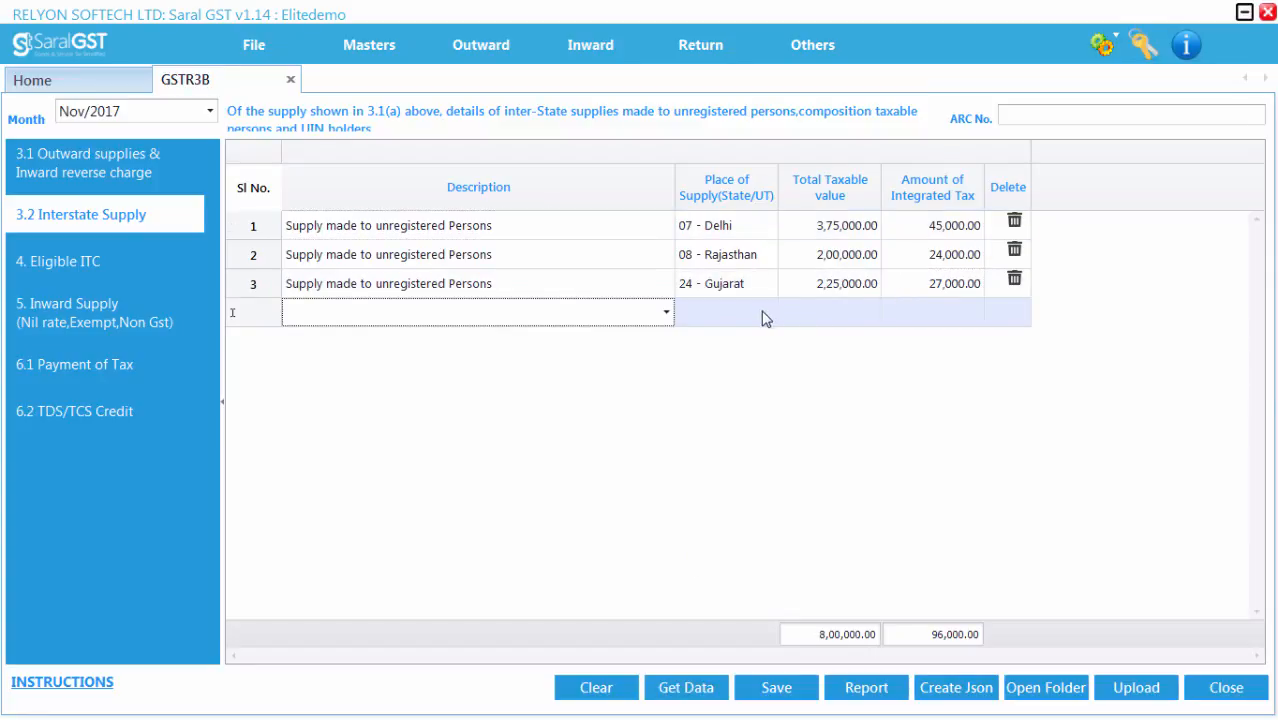
click(666, 312)
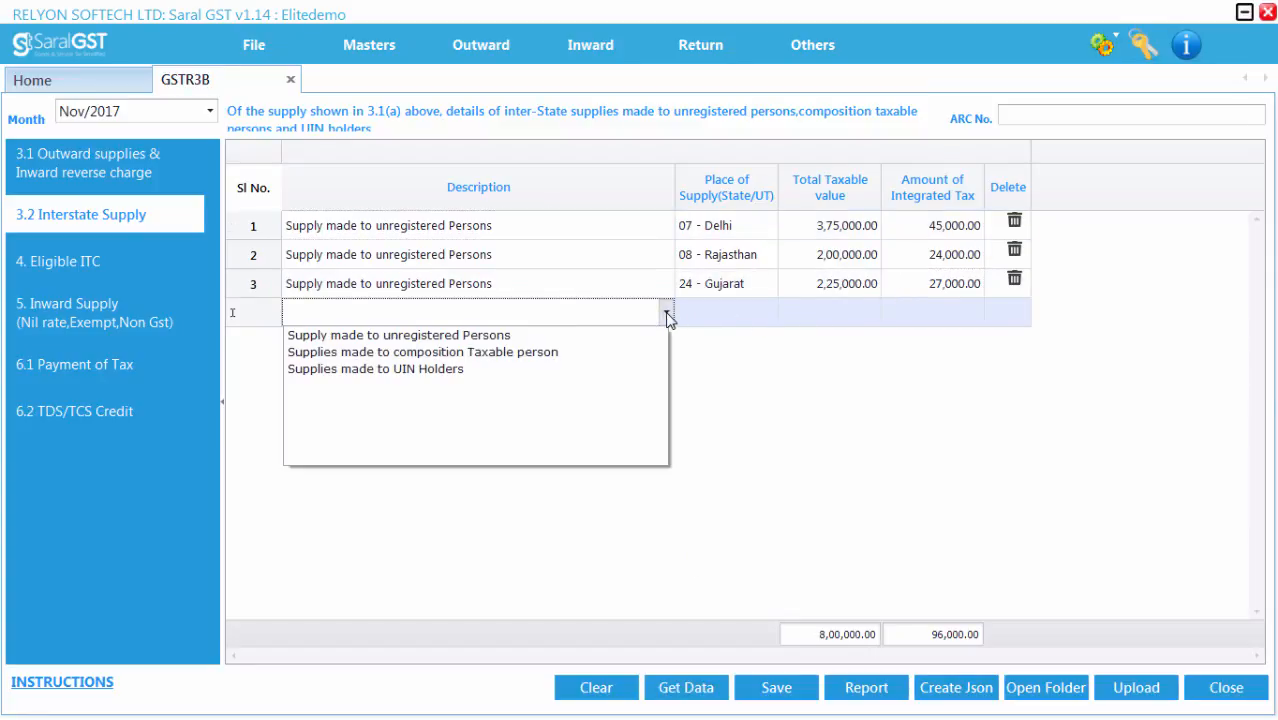
click(490, 354)
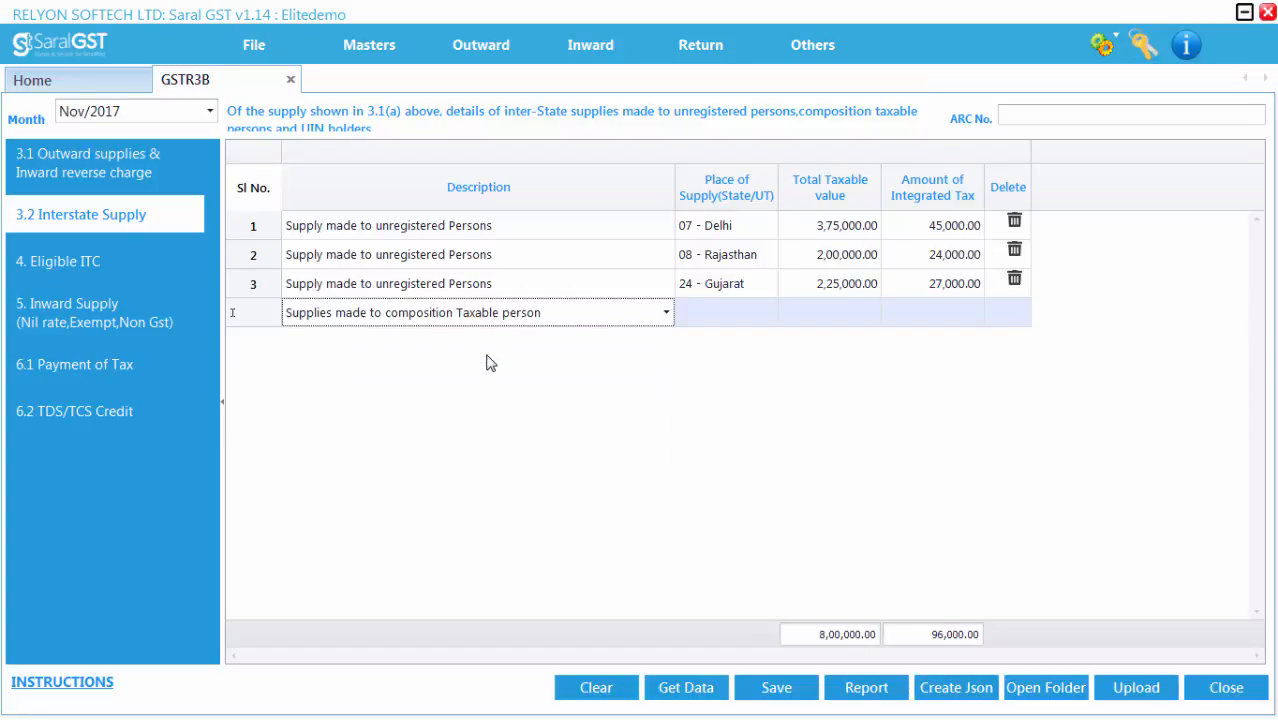
click(728, 318)
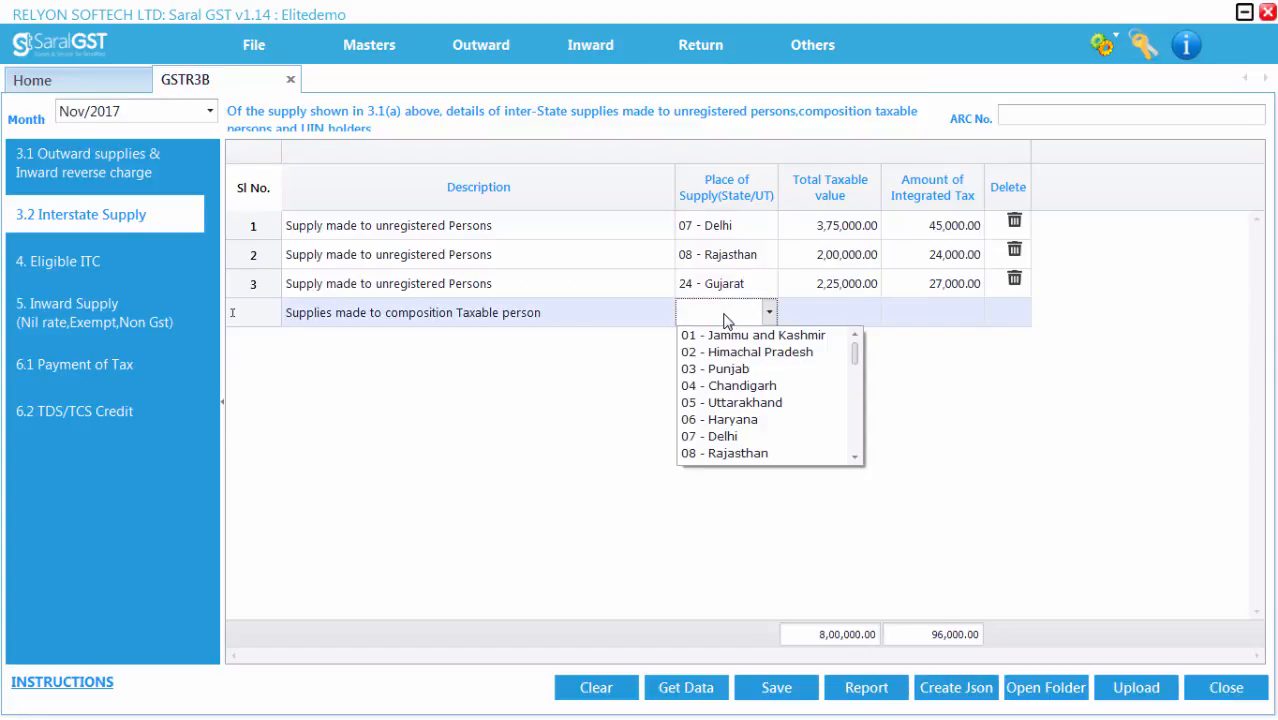
text(25 - Daman ...)
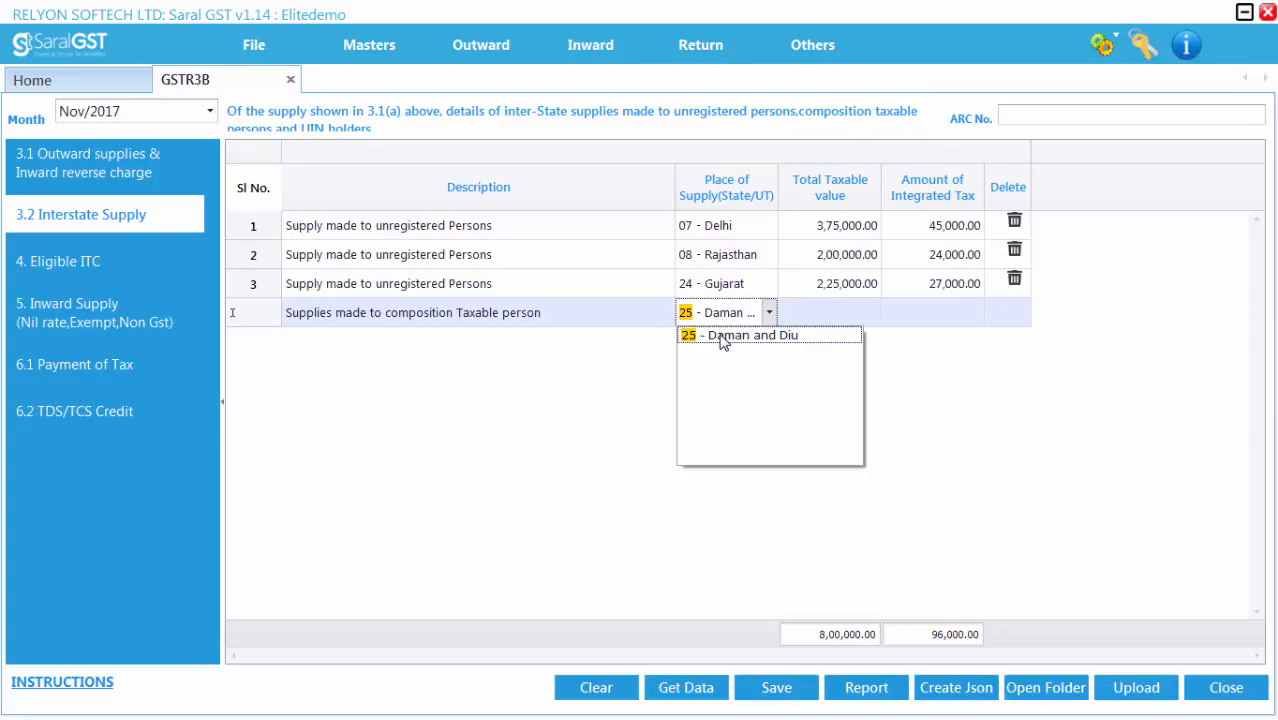
click(723, 336)
Step: Enter a total taxable value of 2,50,000.00 and integrated tax of 30,000.00 for the new row, then save
click(825, 318)
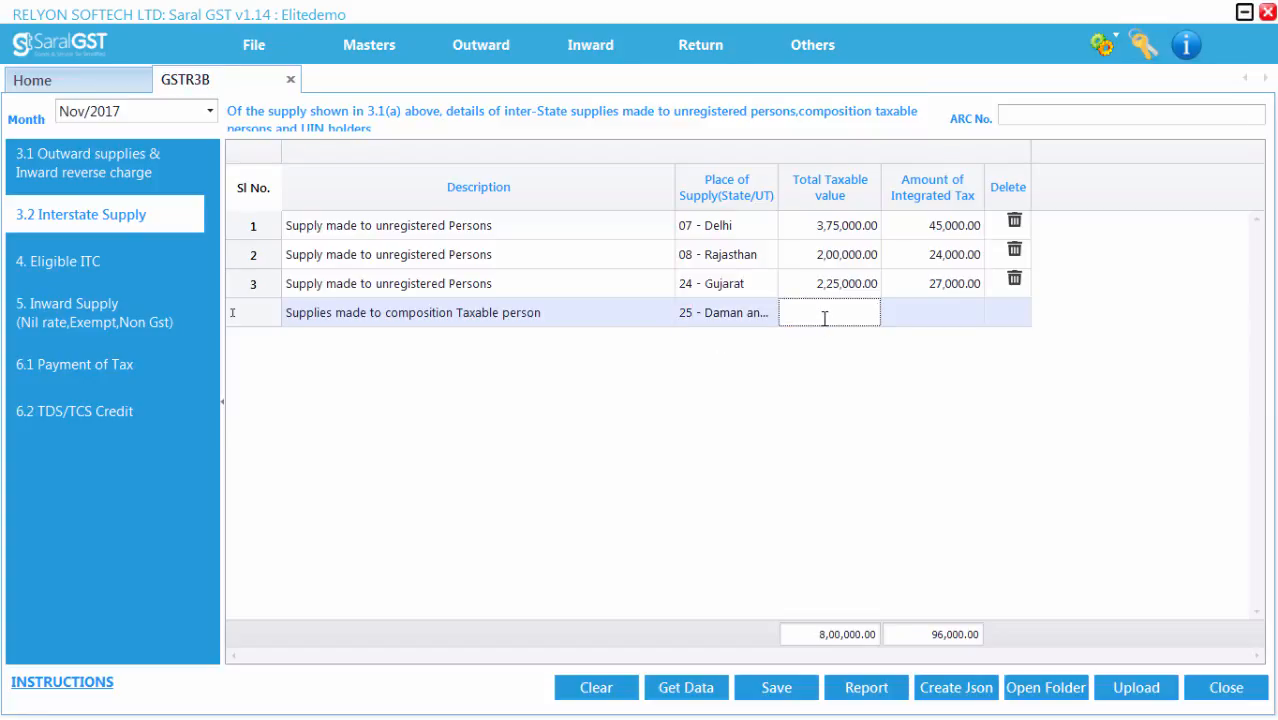
text(2,50,000.00)
click(903, 320)
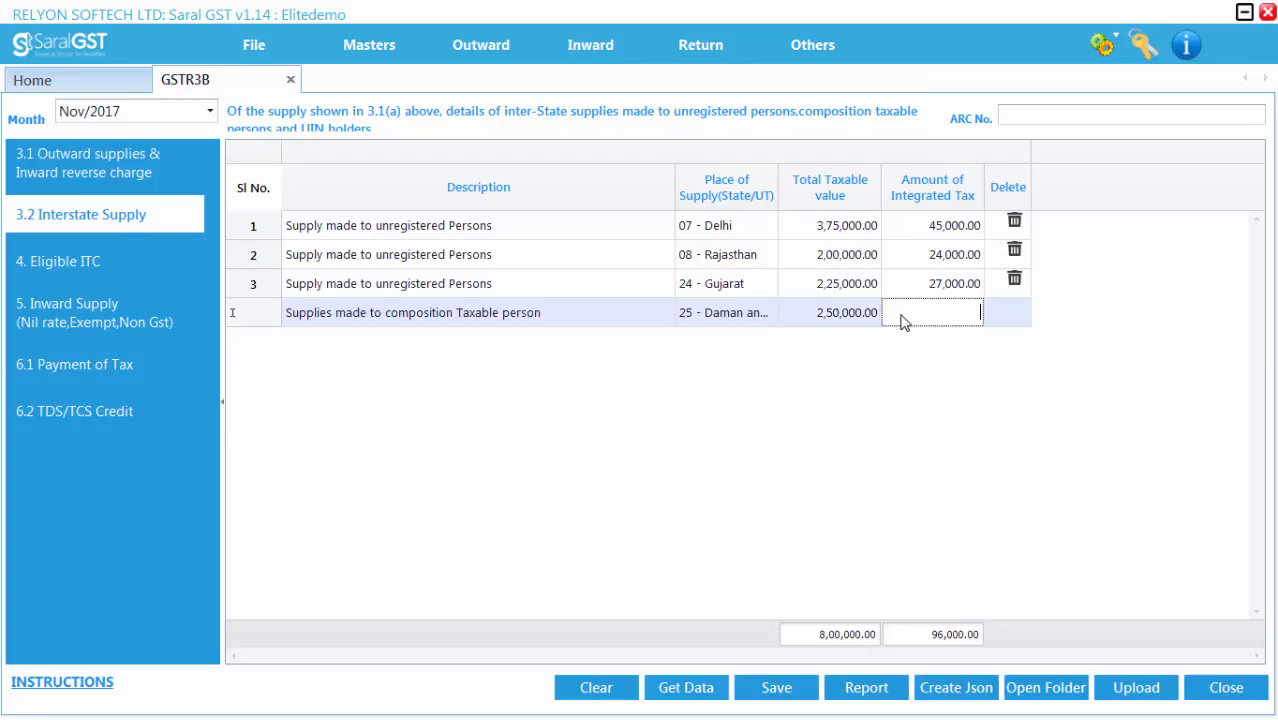
text(30,000.00)
click(778, 688)
click(639, 395)
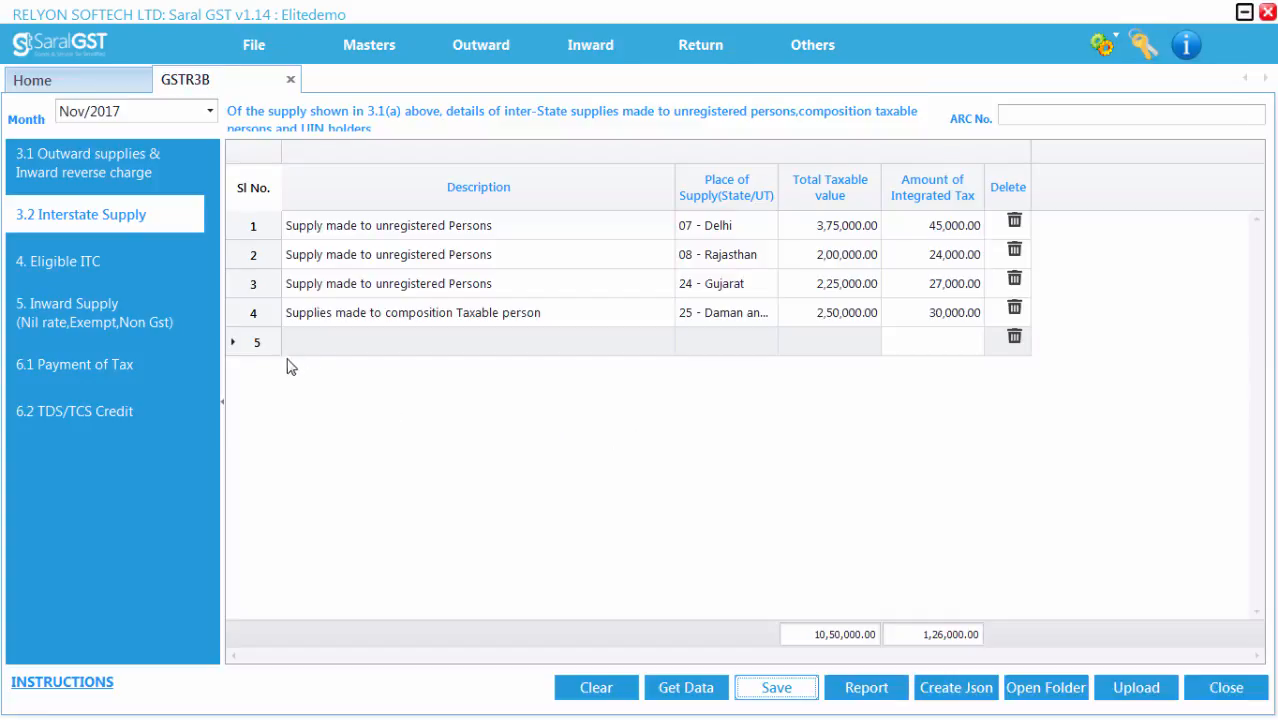
Step: Open section 4 Eligible ITC and fetch its ITC data
click(145, 273)
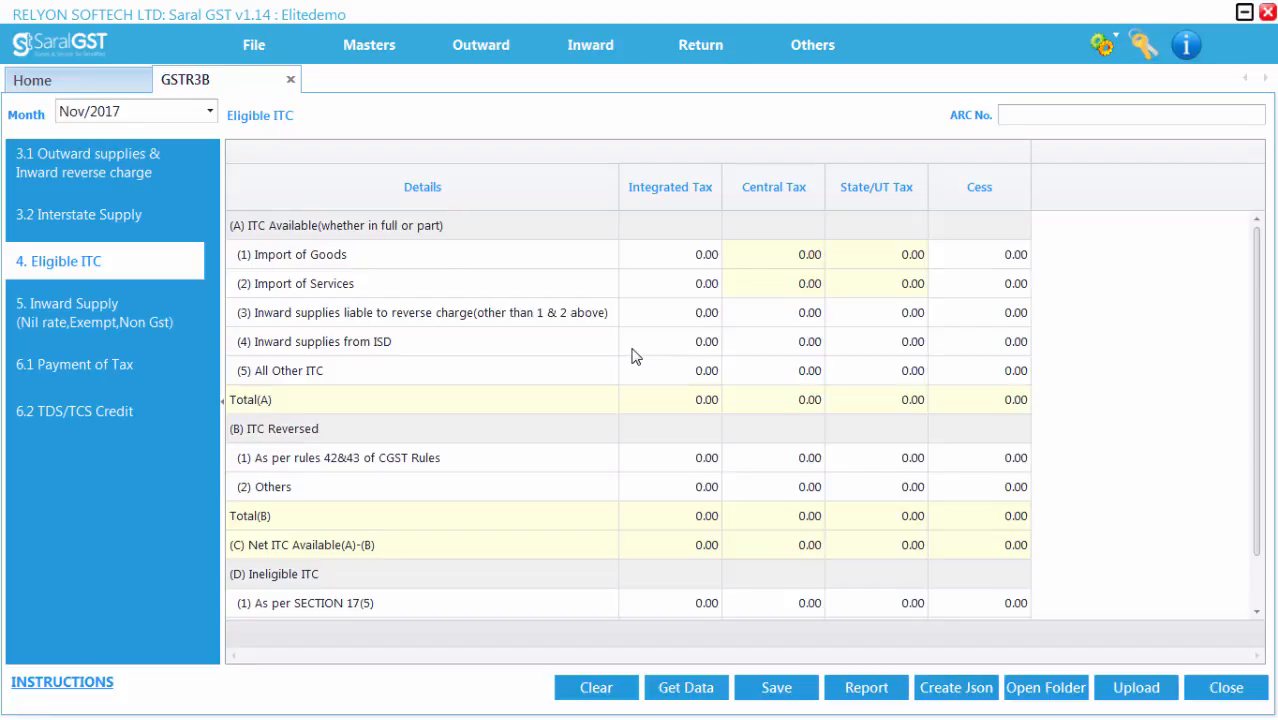
click(684, 688)
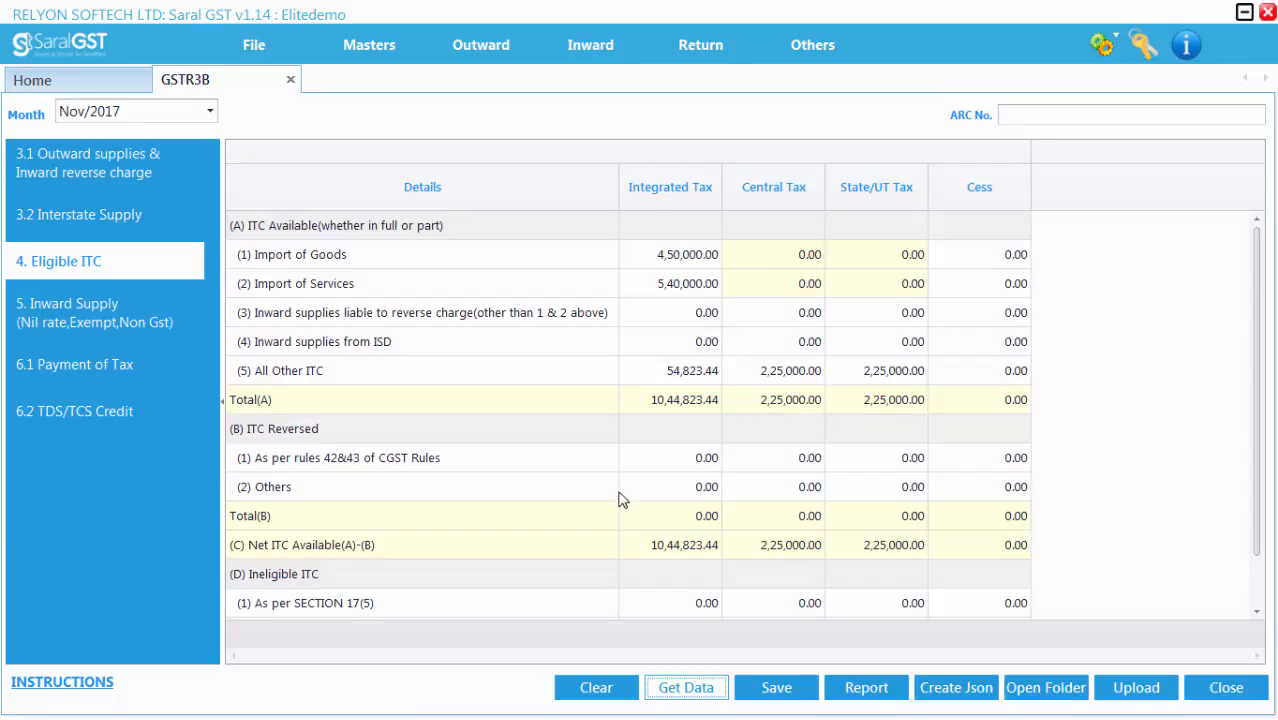
click(640, 254)
click(646, 376)
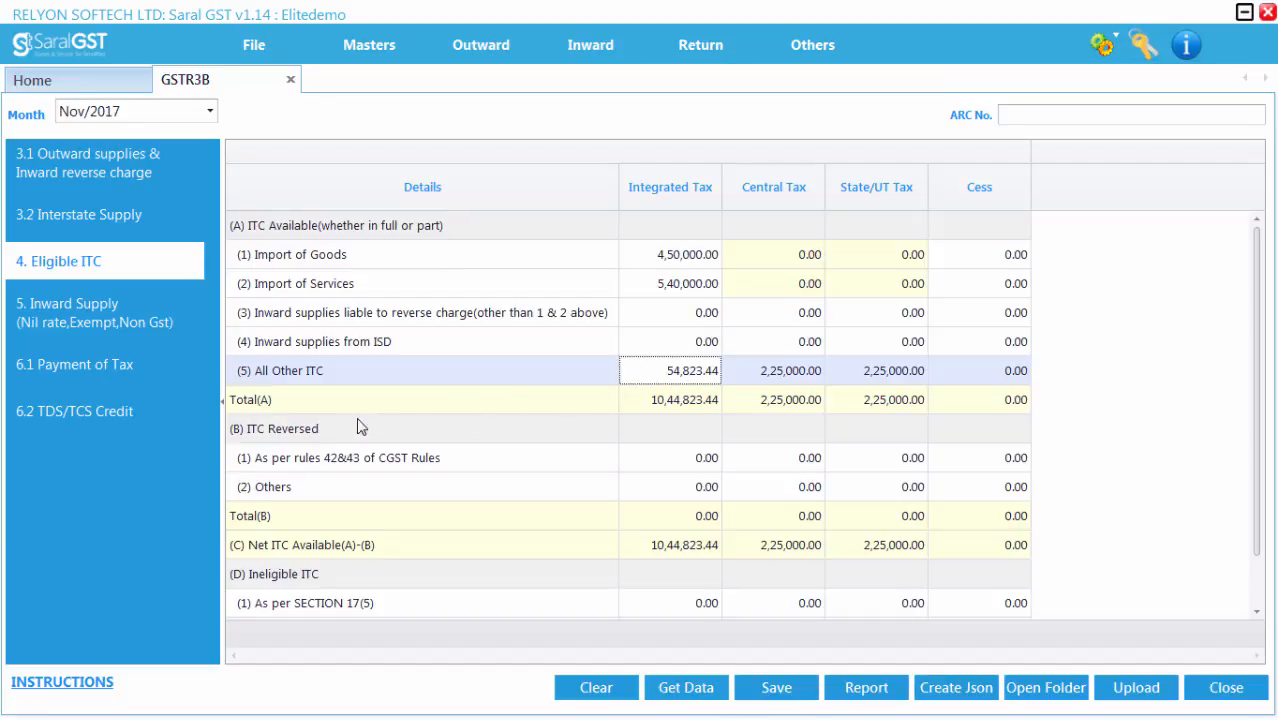
Step: Examine the ITC Reversed and Ineligible ITC rows of section 4
click(322, 430)
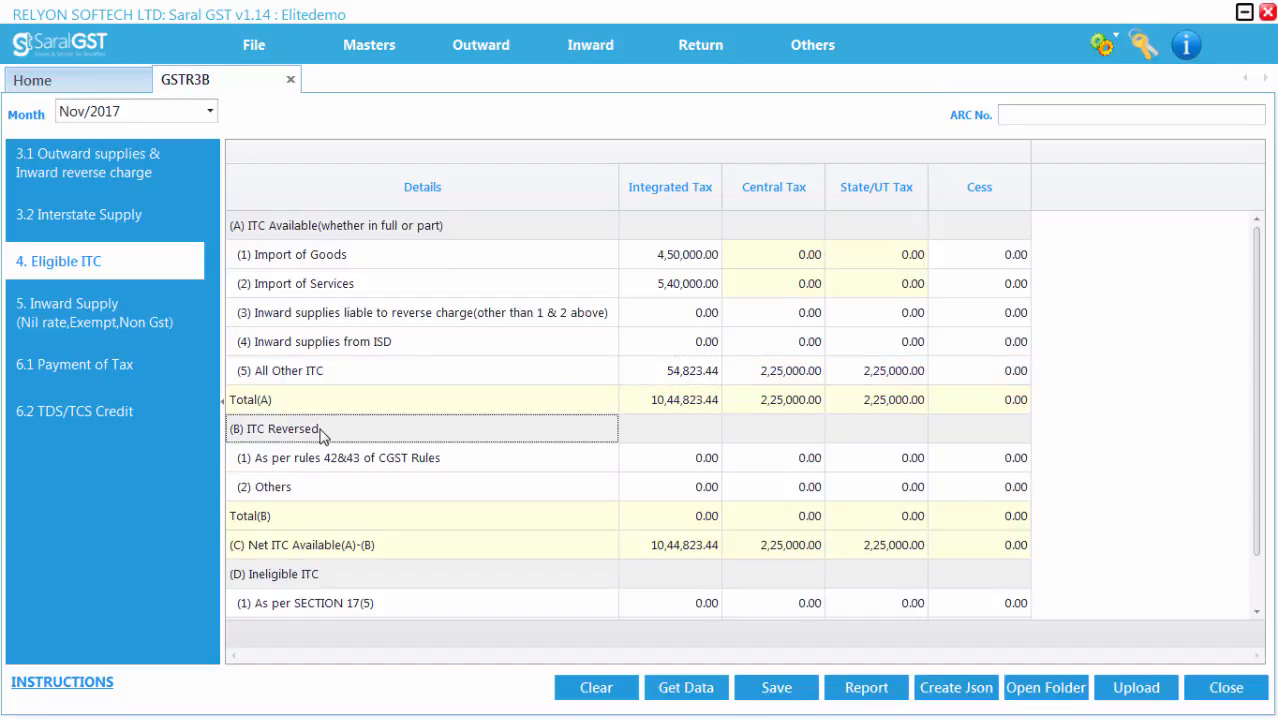
click(653, 457)
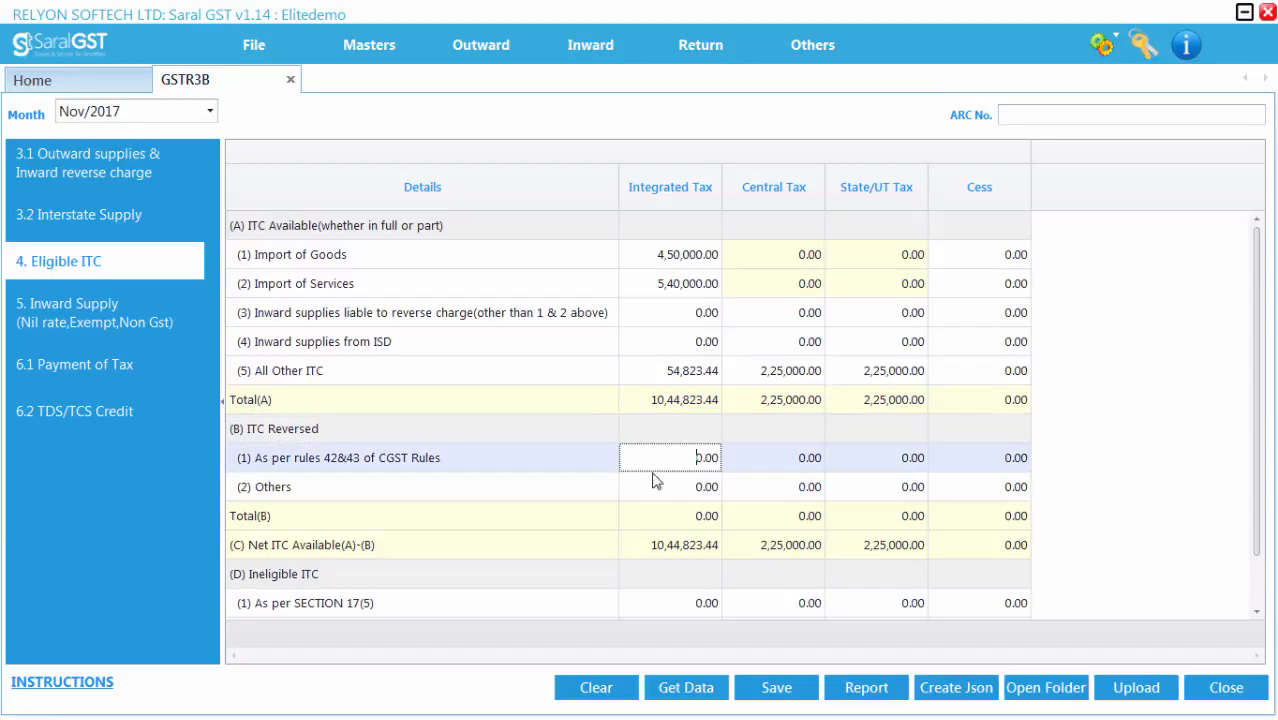
click(654, 487)
click(653, 457)
click(654, 487)
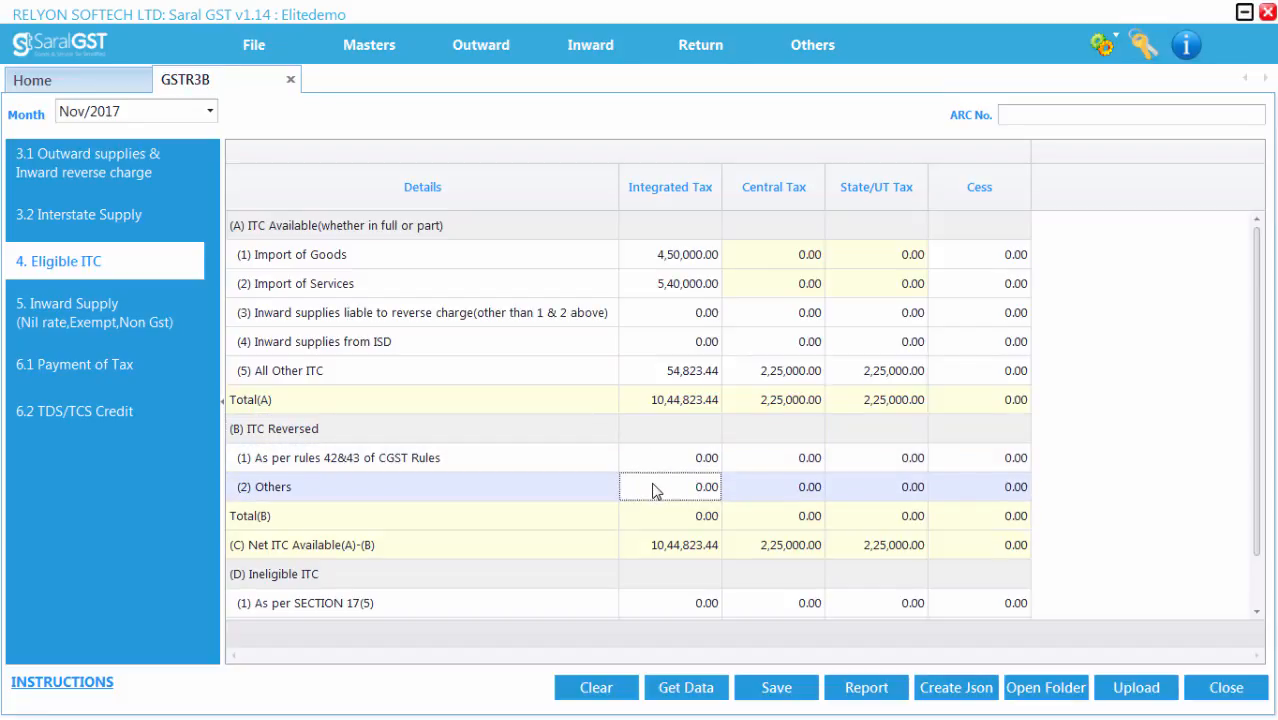
click(398, 578)
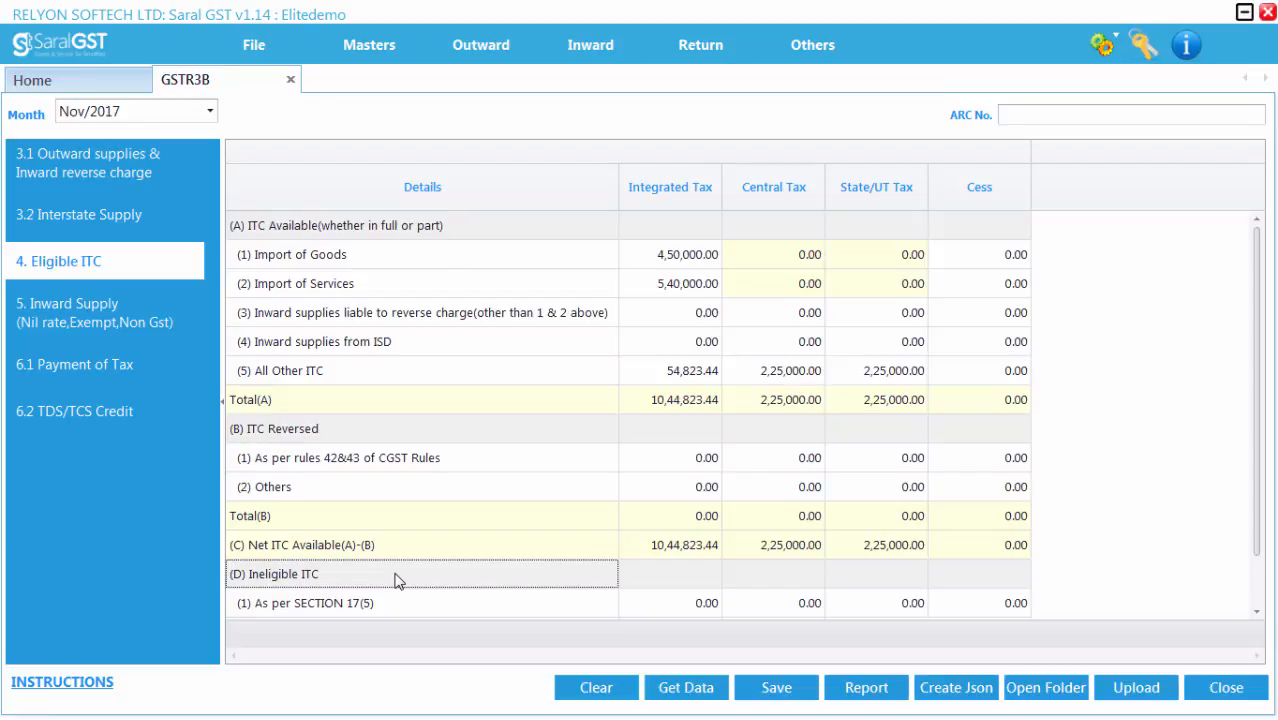
Step: Save the section 4 Eligible ITC data, including the Ineligible ITC rows
scroll(398, 581, down, 1)
click(662, 578)
click(660, 610)
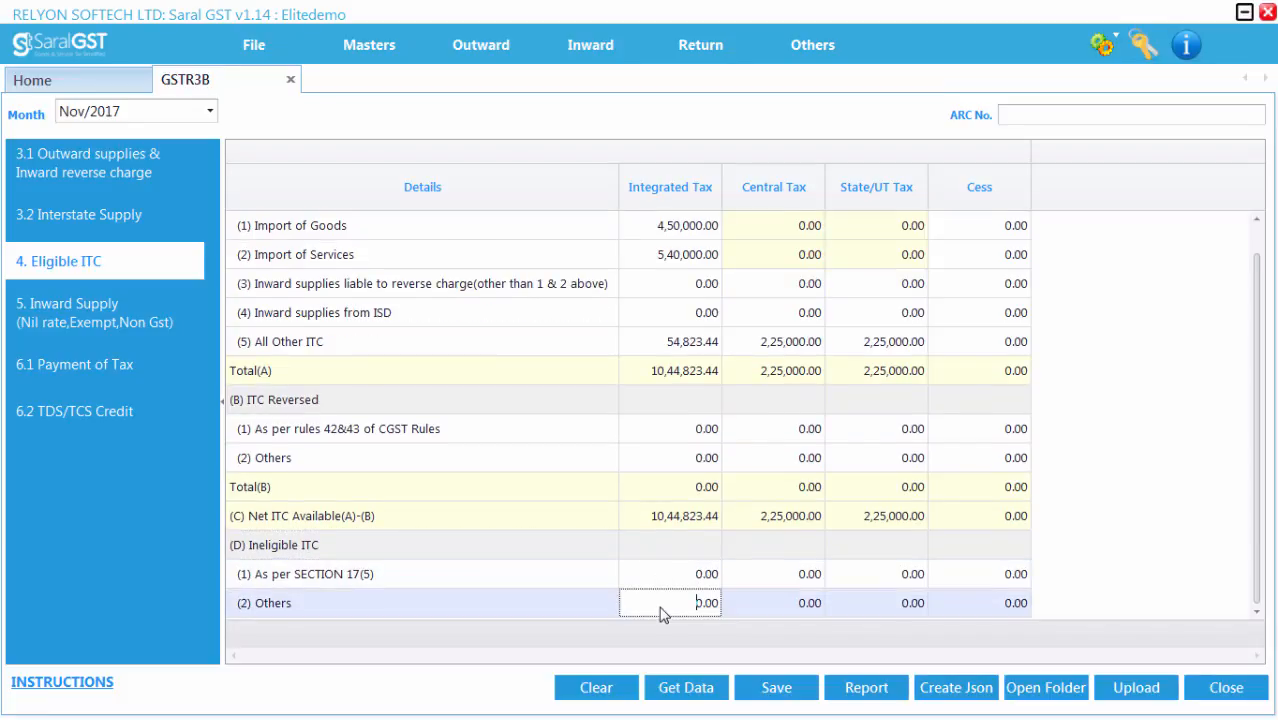
click(656, 582)
click(654, 607)
click(748, 688)
key(Return)
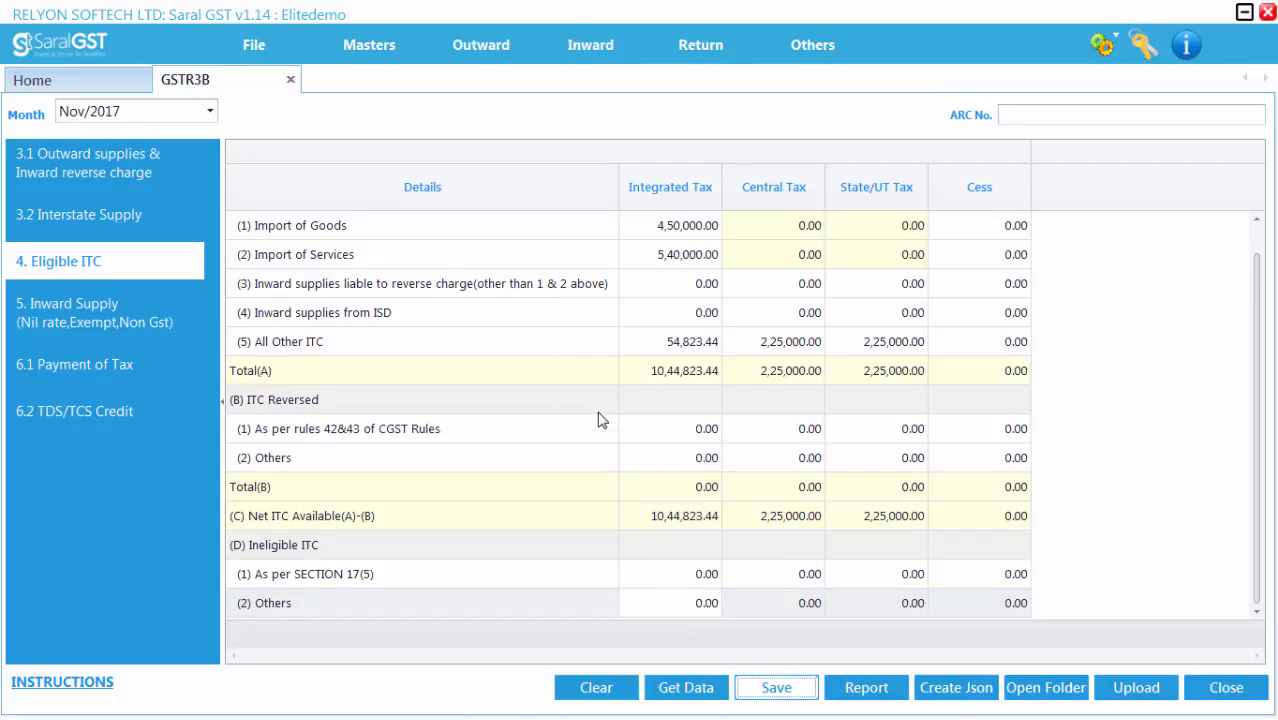
Step: Open section 5 Inward Supply (Nil rate, Exempt, Non GST), fetch its data and save it
click(106, 324)
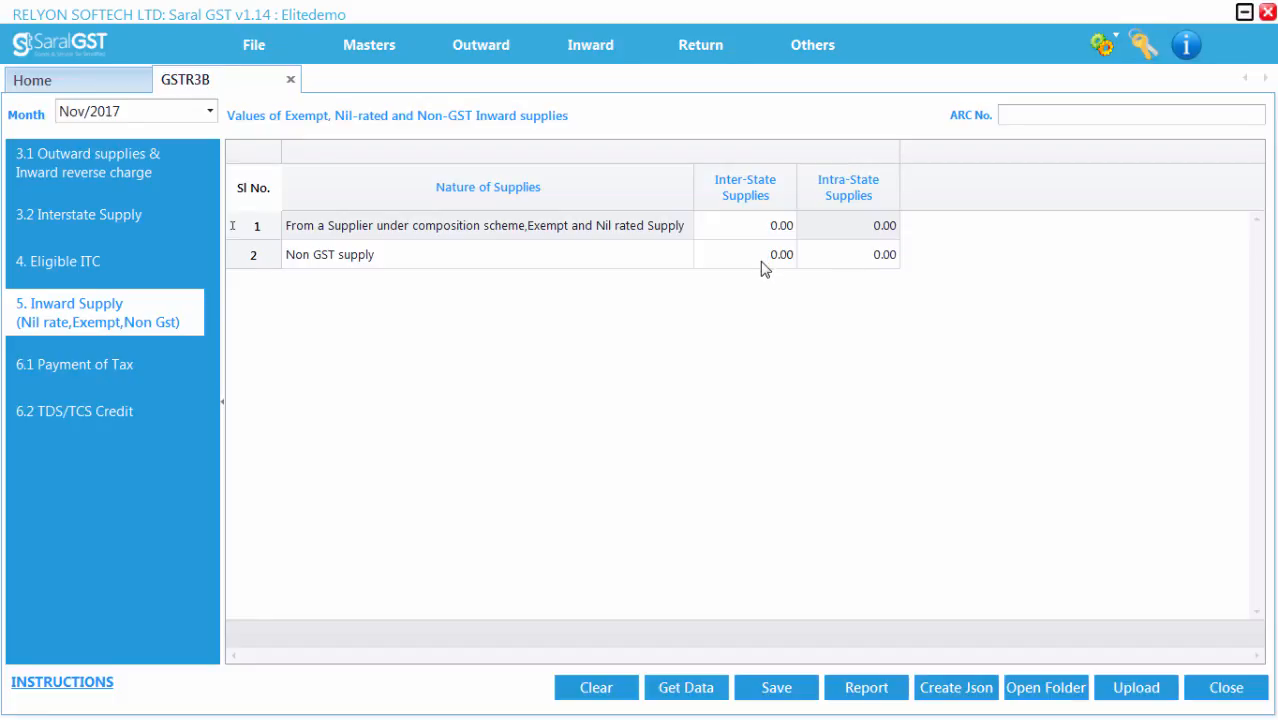
click(686, 687)
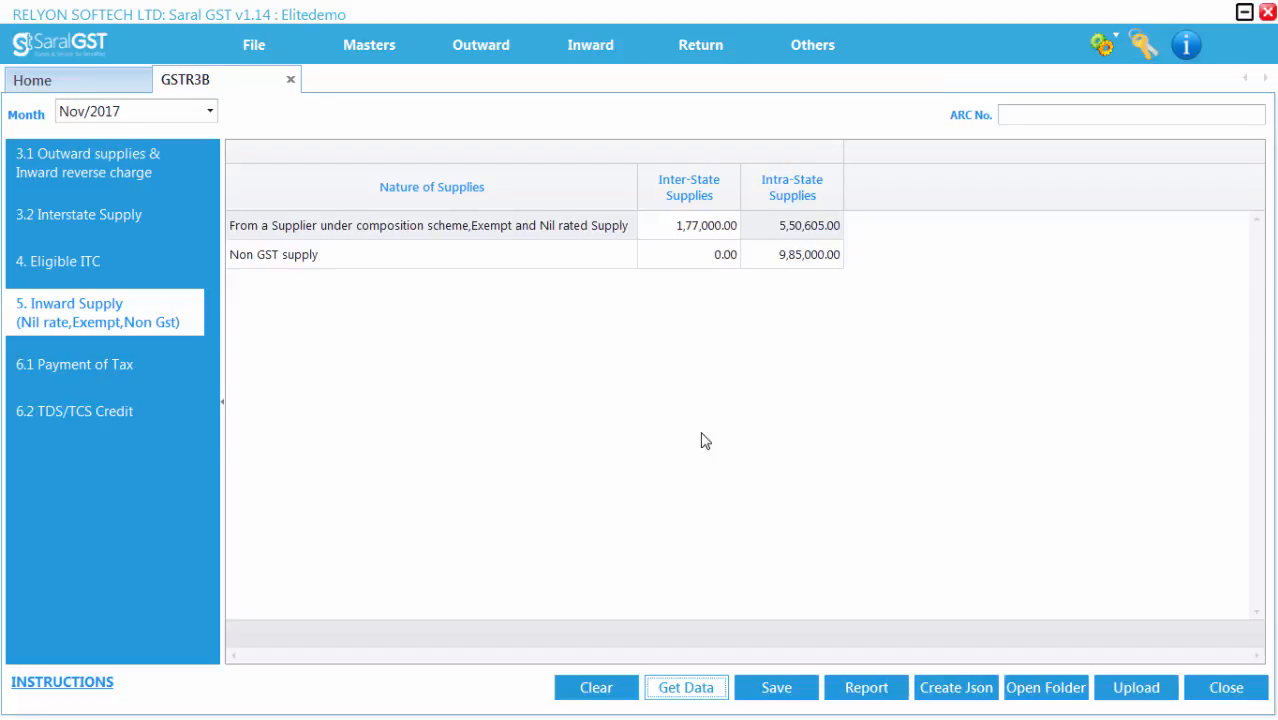
click(777, 688)
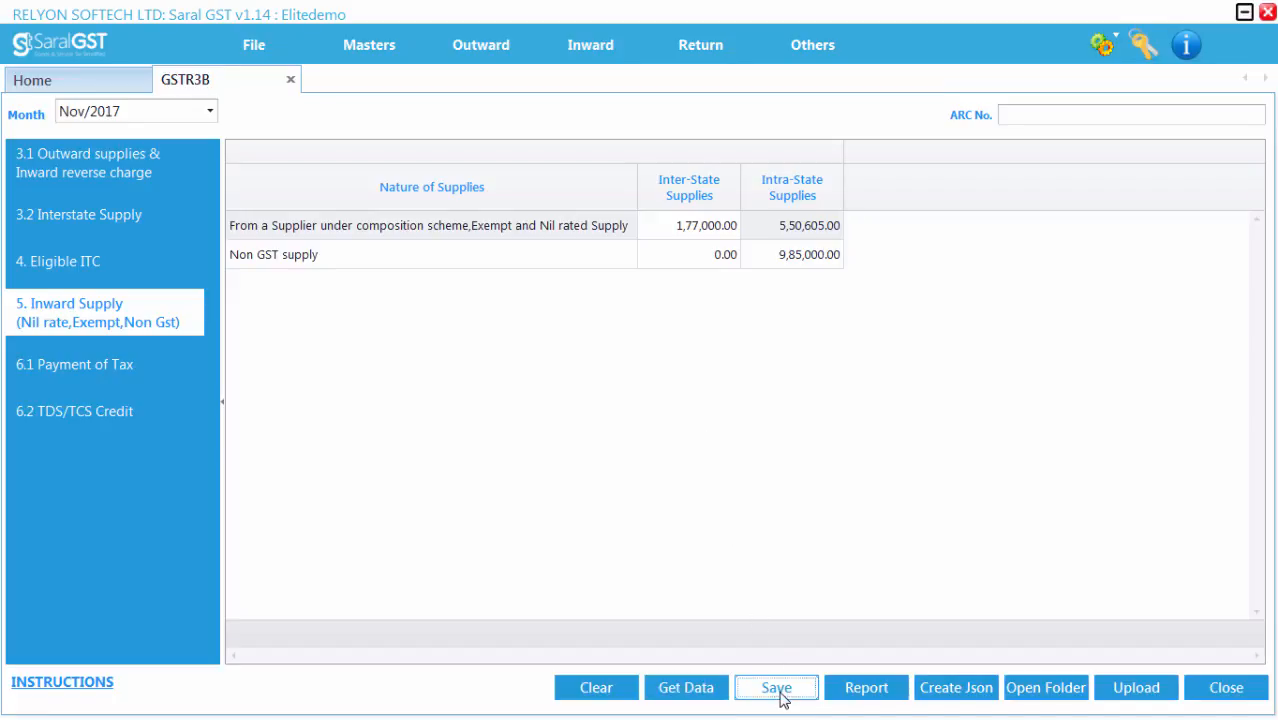
click(632, 397)
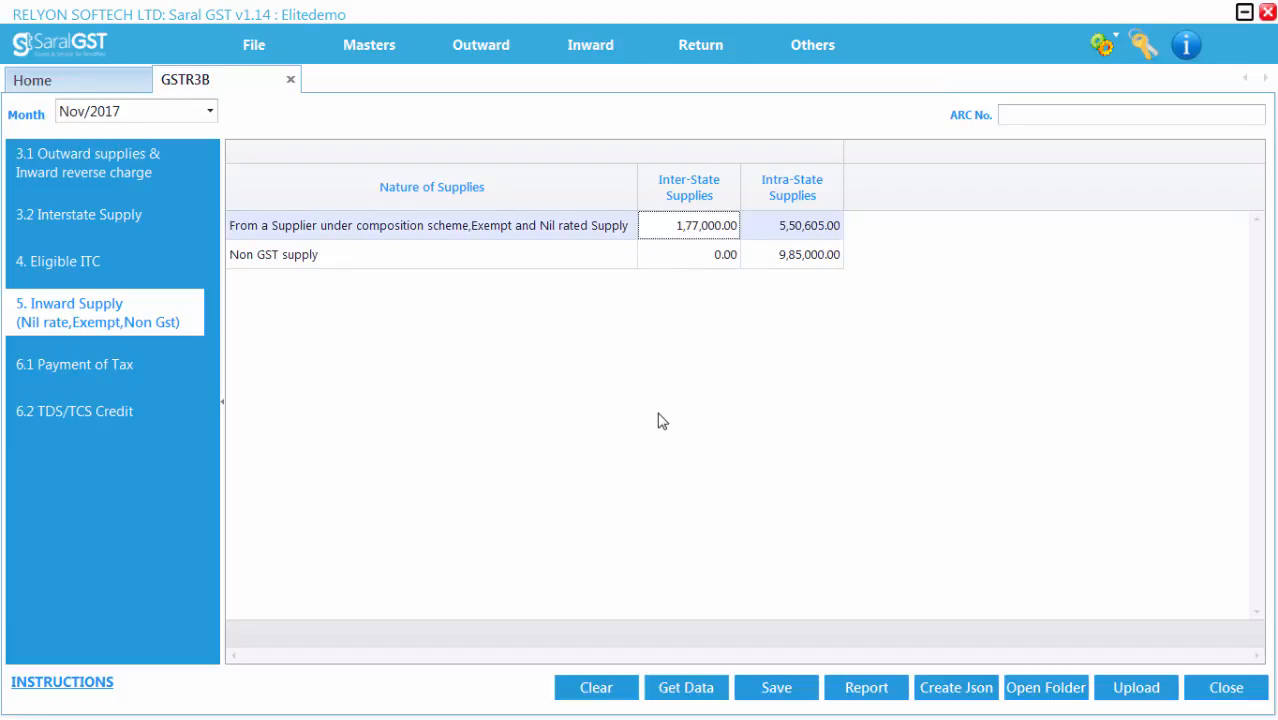
key(alt)
Step: Open section 6.1 Payment of Tax and fill it with Carry Forward, Get Data and Auto Adjust
click(156, 370)
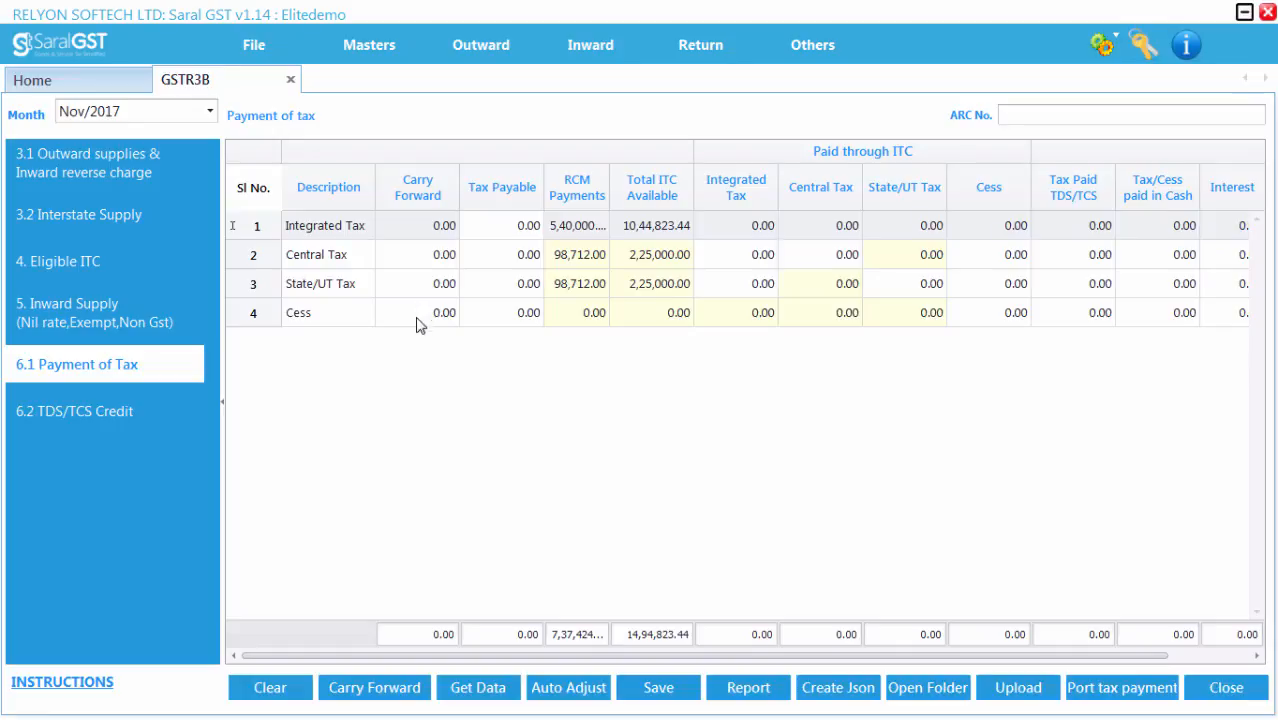
click(370, 690)
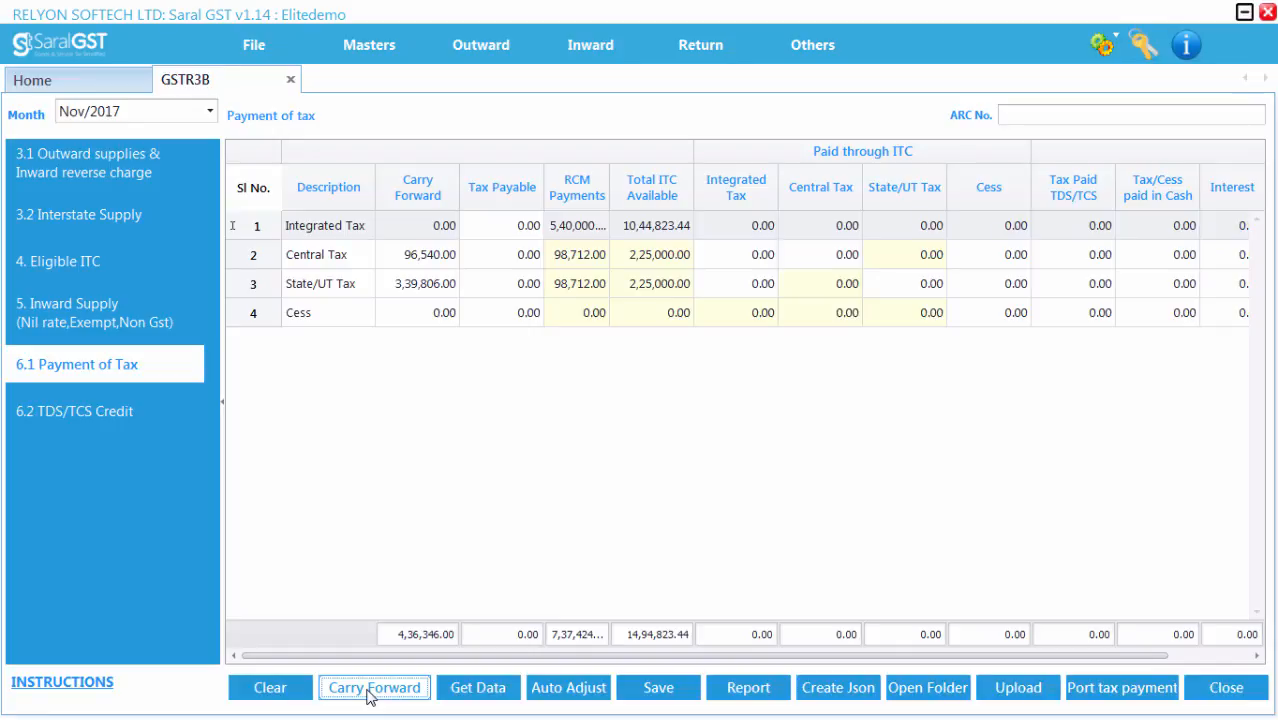
click(476, 692)
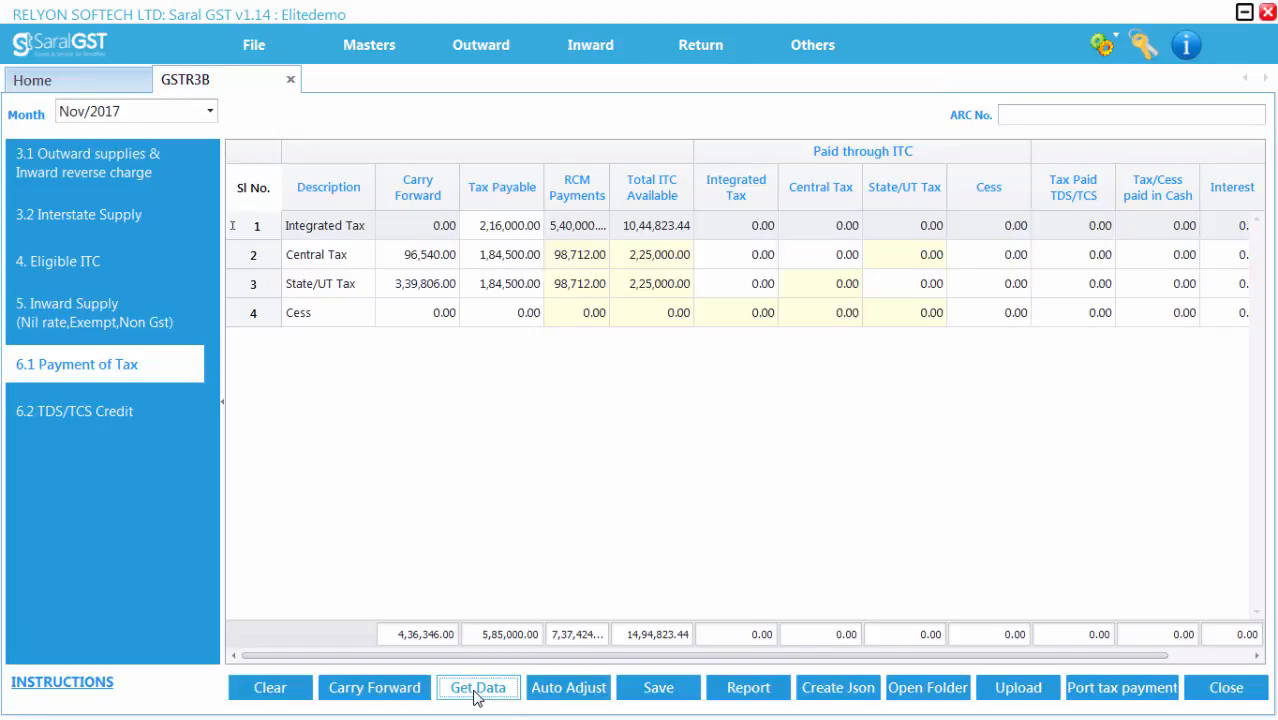
click(567, 690)
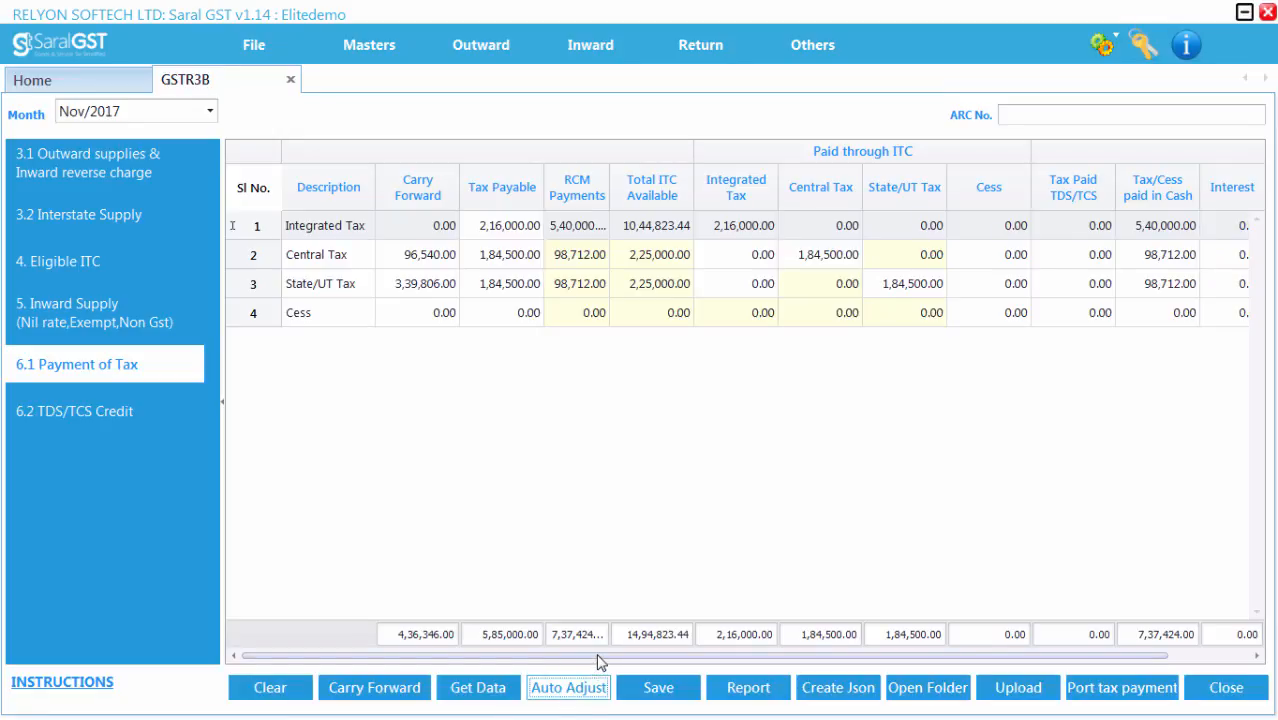
Step: Review the Interest and Late Fee columns of the Payment of Tax rows and save the section
drag(617, 657, 732, 659)
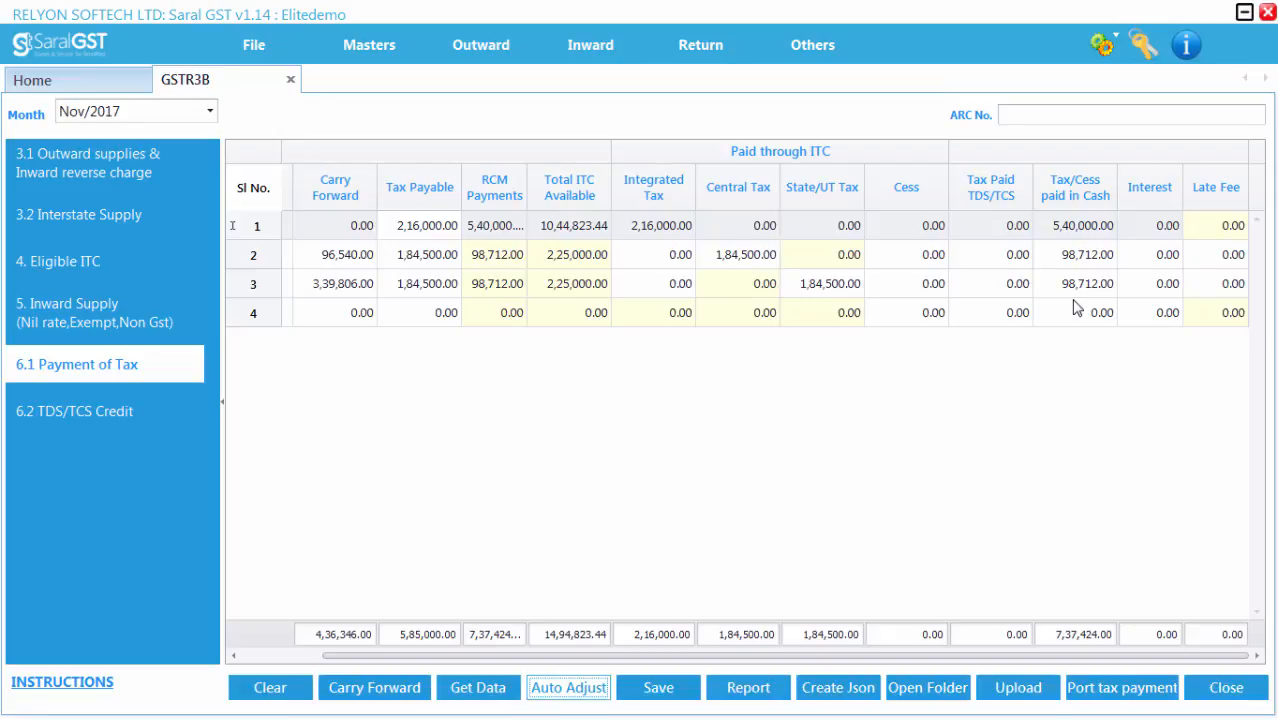
click(1141, 260)
click(1138, 286)
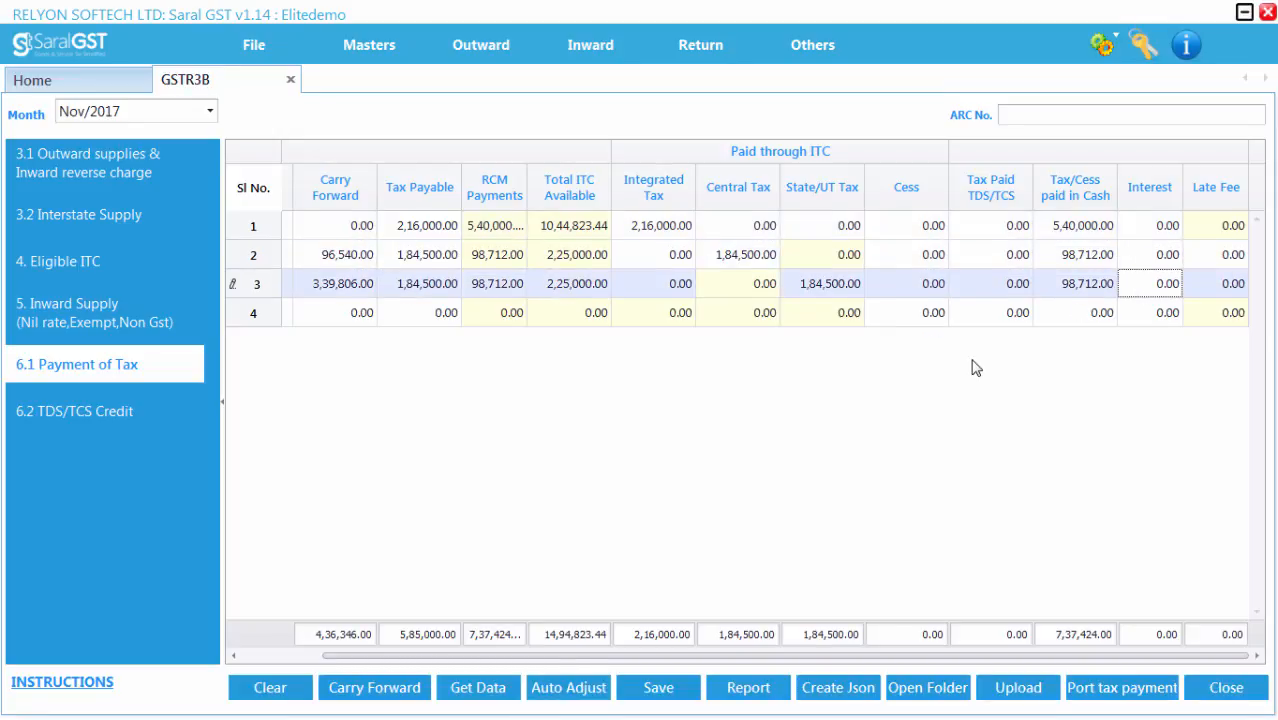
click(1219, 259)
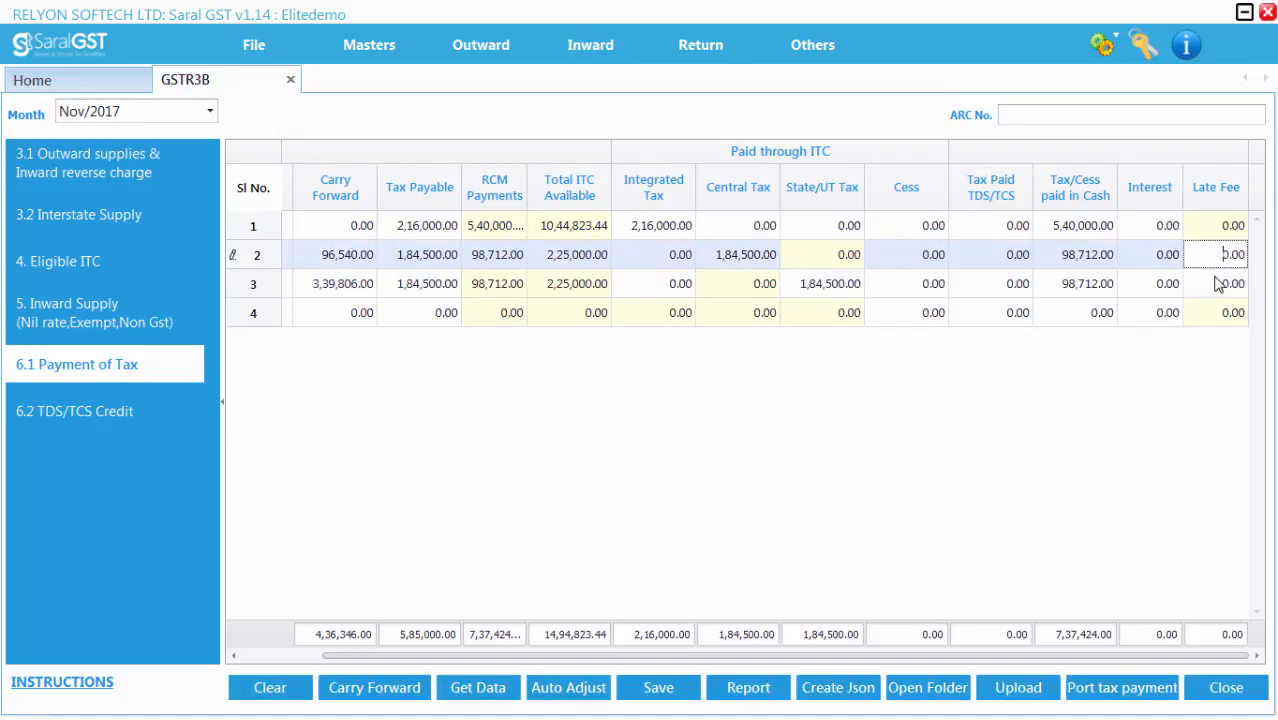
click(1219, 286)
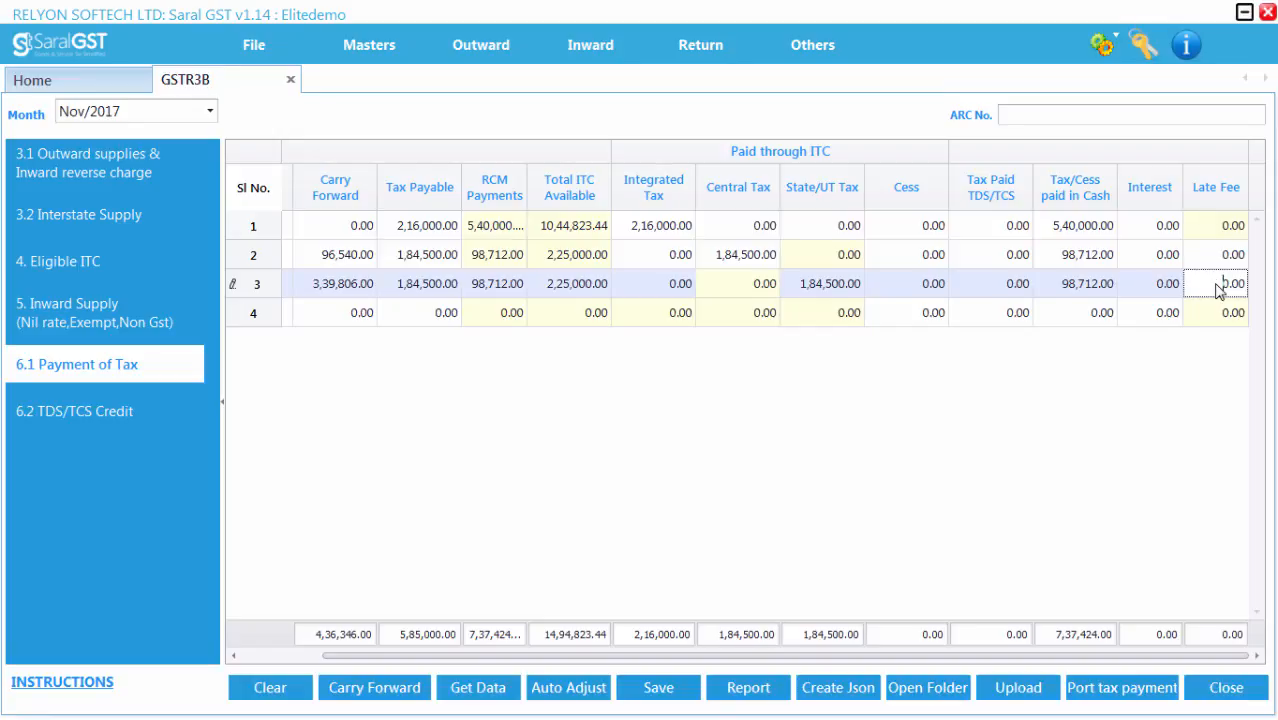
click(650, 690)
key(Return)
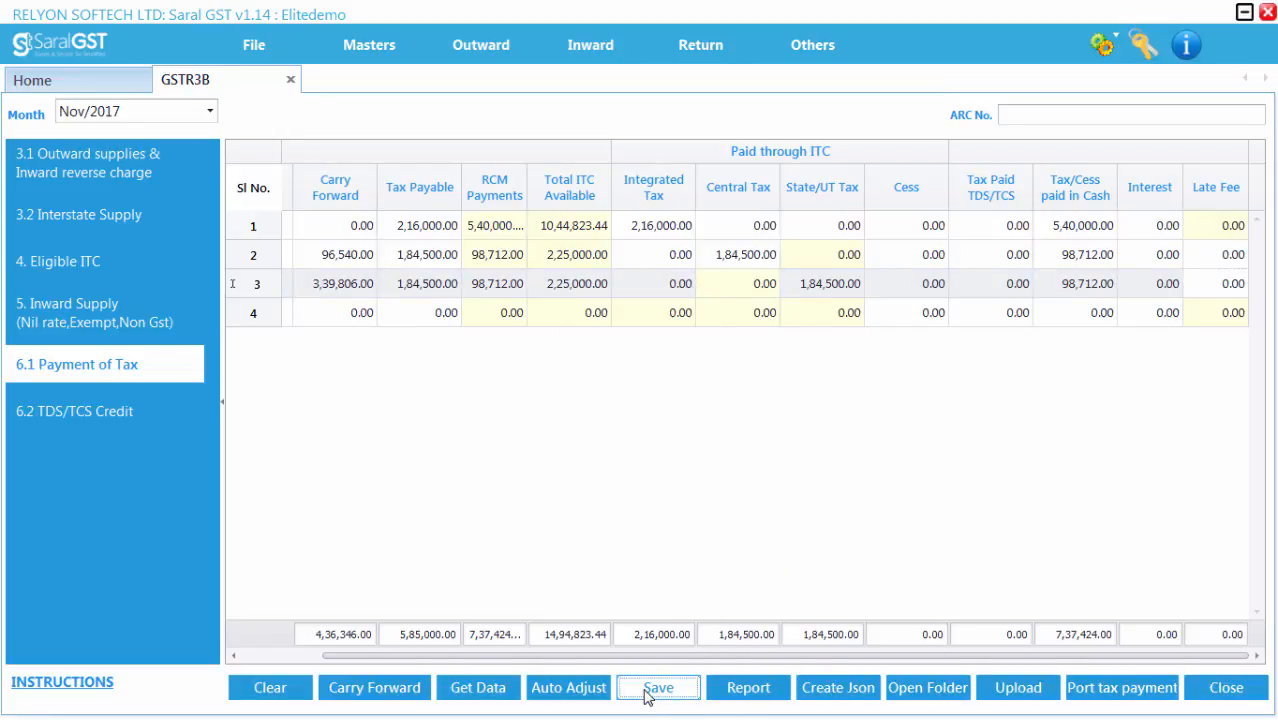
Step: Create the JSON file for the GSTR-3B return
click(840, 697)
key(Return)
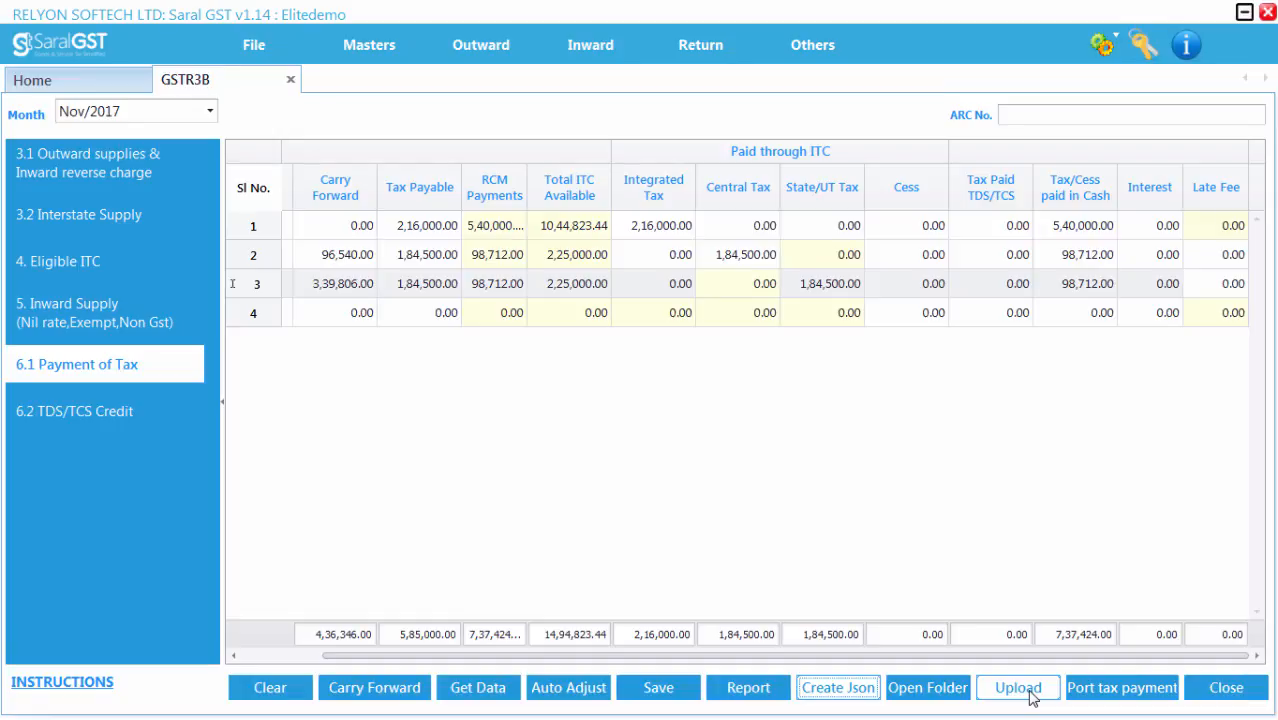
Step: Open the tax payment details for Nov/2017, choose e-Payment mode and save a new payment entry
click(1112, 694)
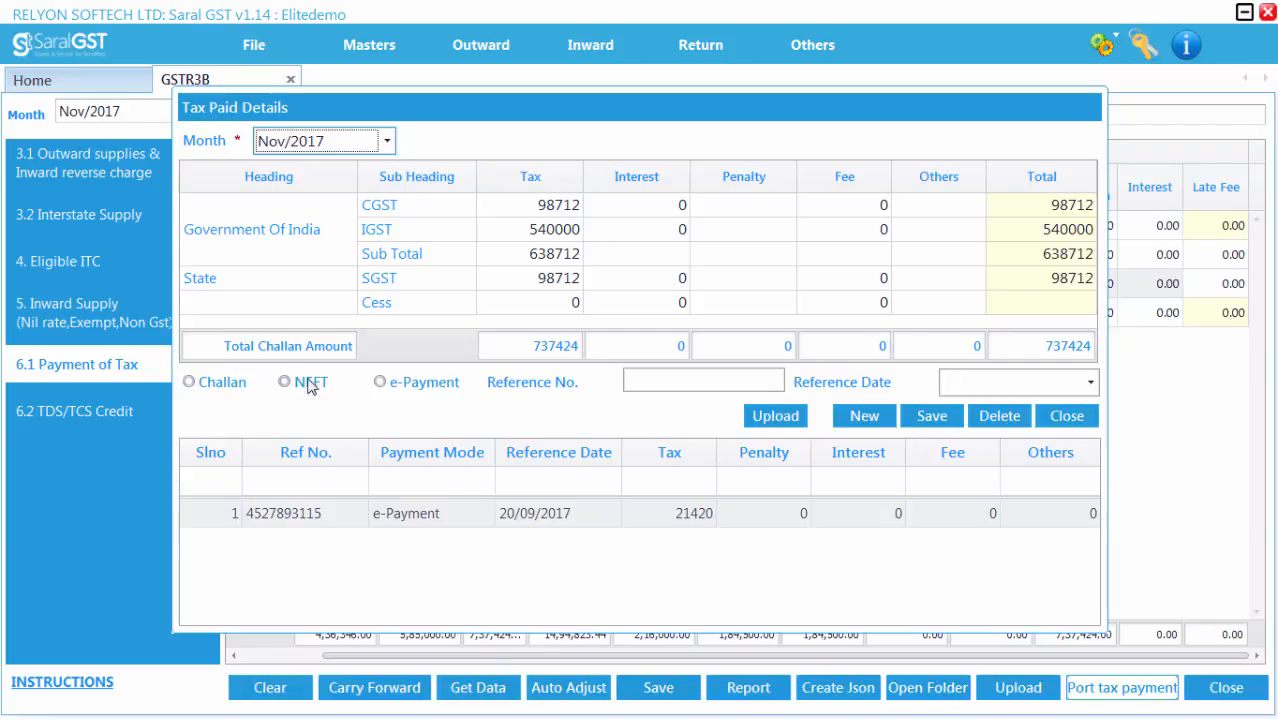
click(381, 382)
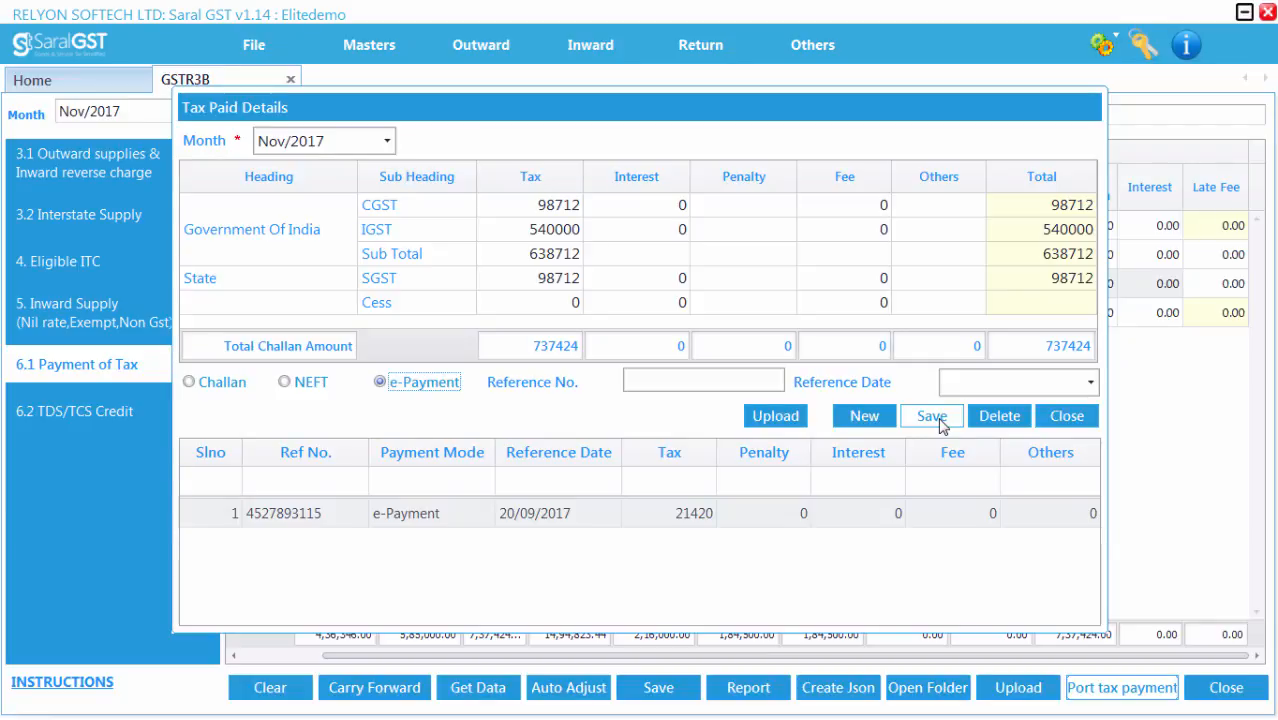
click(940, 422)
key(Return)
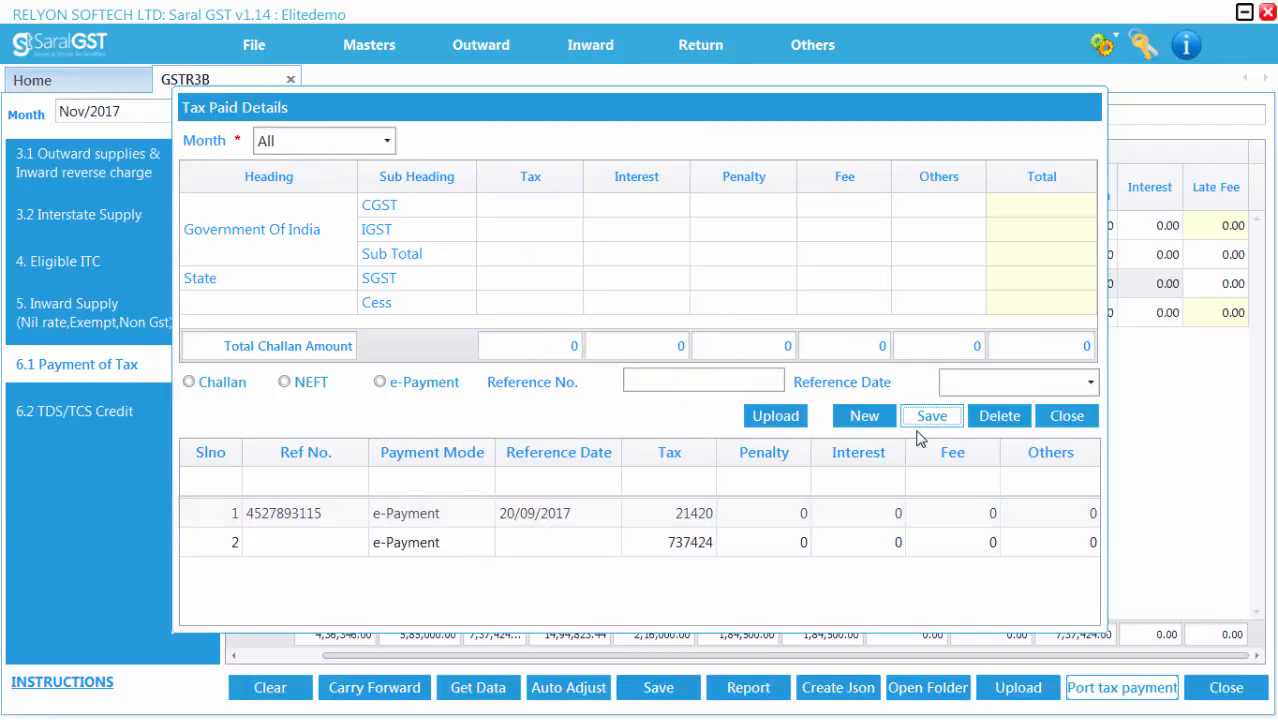
Step: Upload the tax paid details to create a challan on the GST portal
click(782, 543)
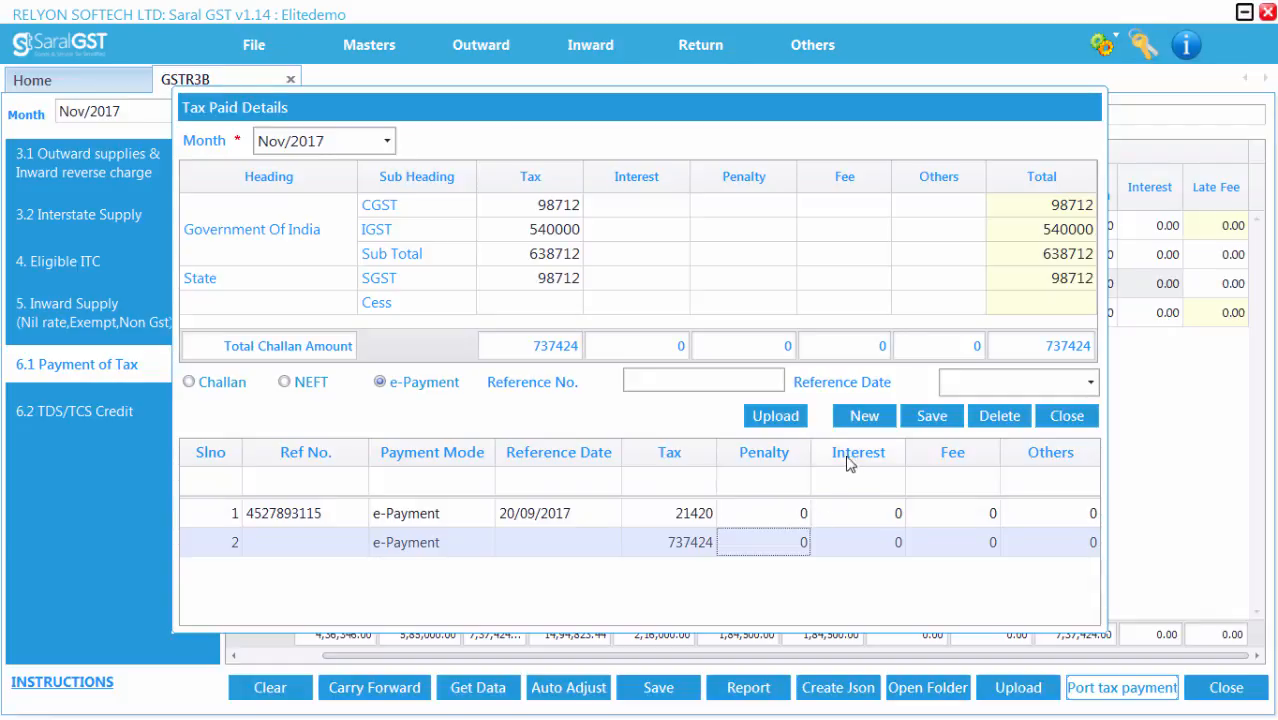
click(778, 416)
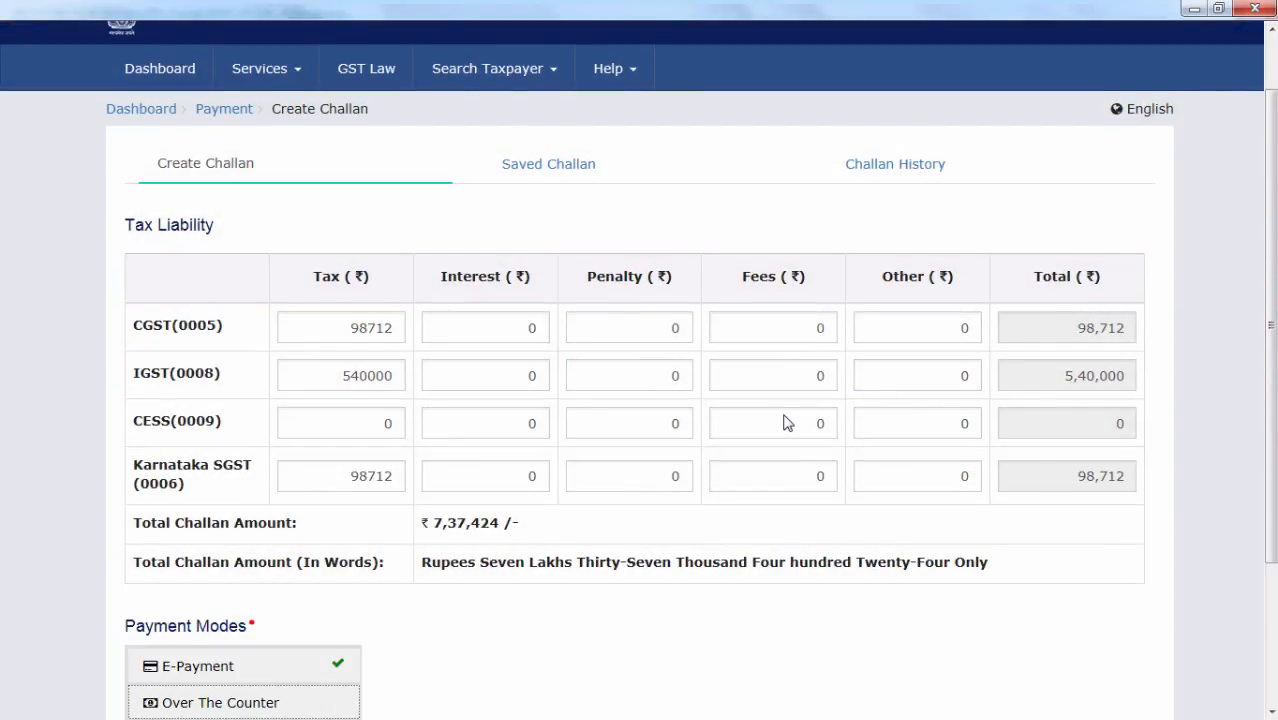
scroll(785, 423, down, 3)
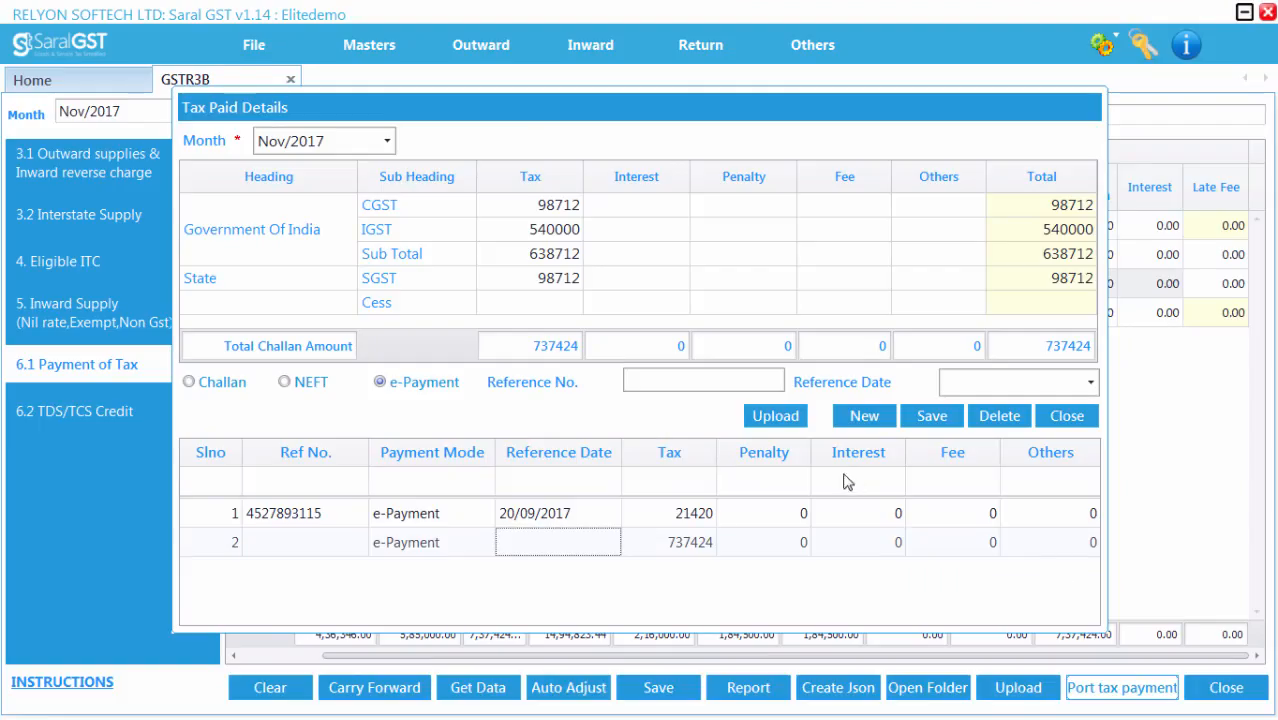
Step: Enter the payment reference number and a reference date of 11/12/2017 for the e-Payment entry, save it and close the dialog
click(754, 378)
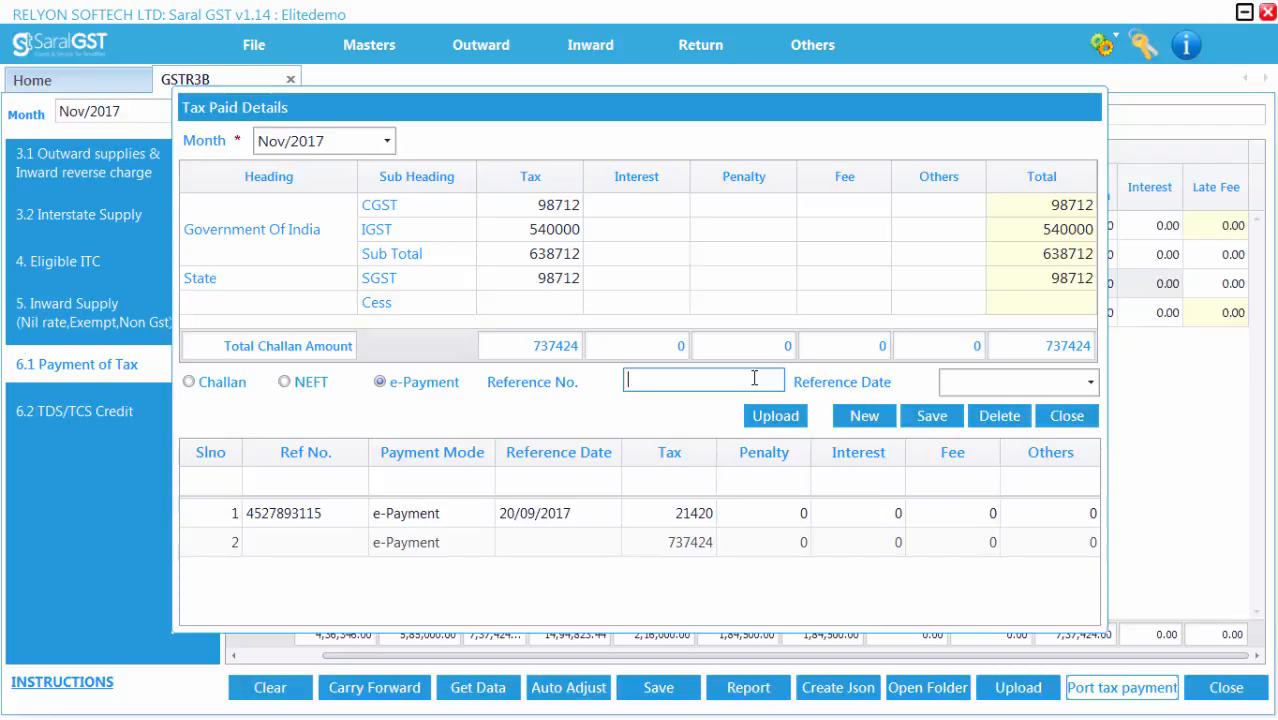
click(990, 384)
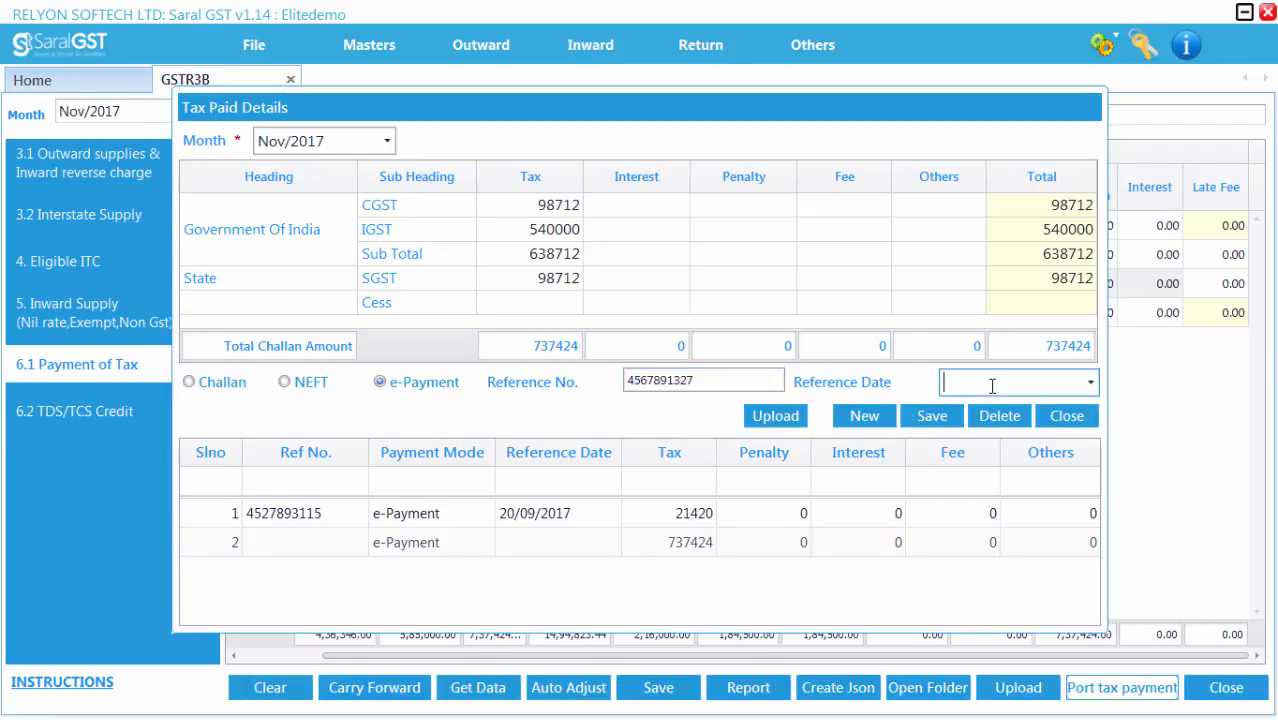
text(12/2017)
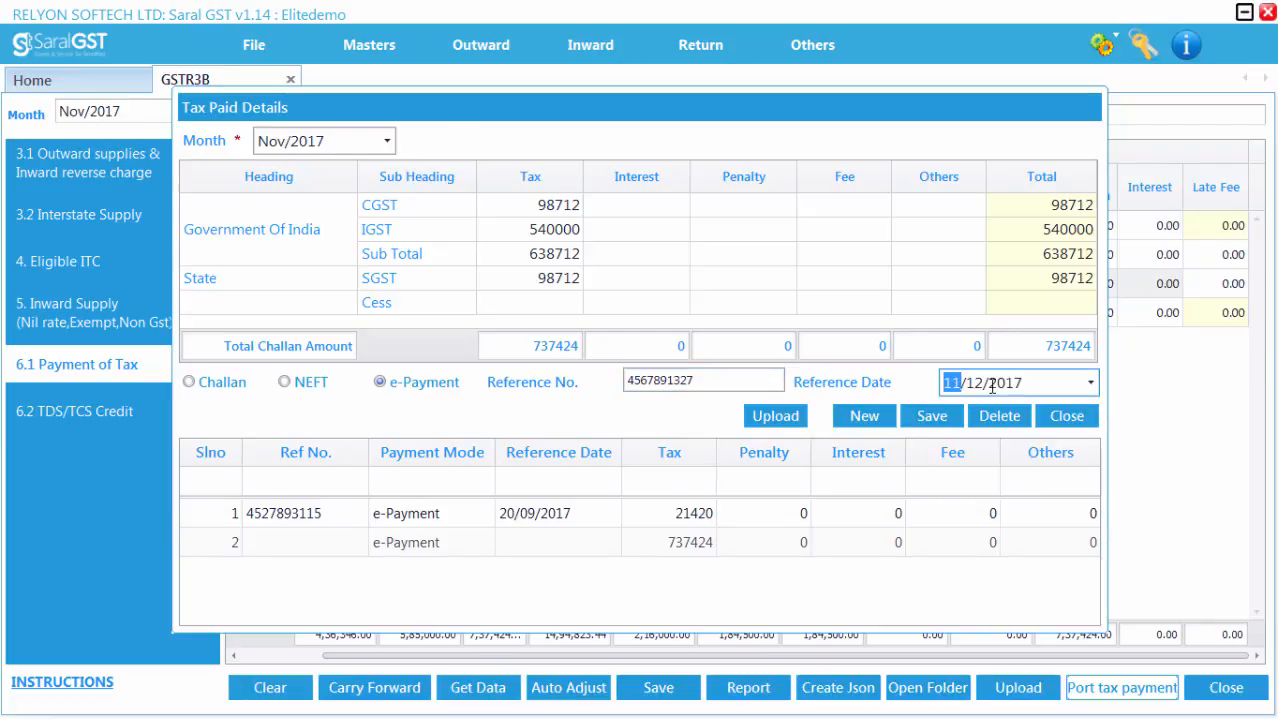
key(Right)
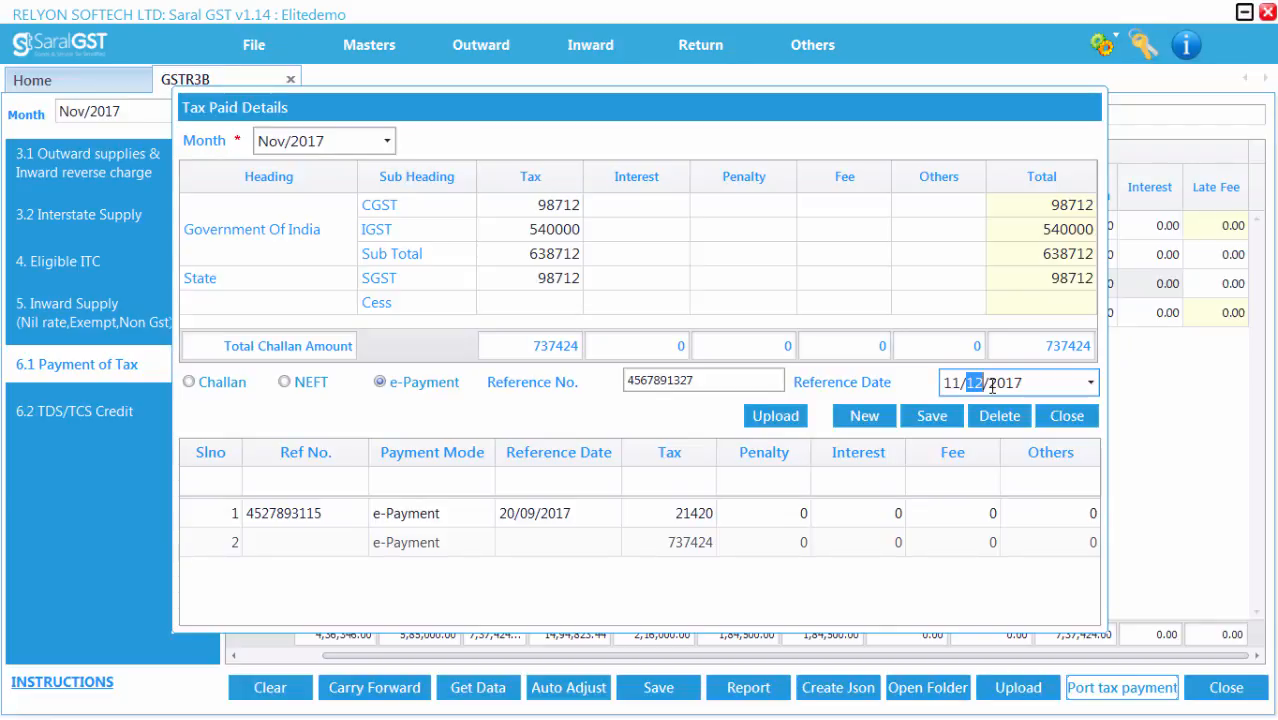
key(Right)
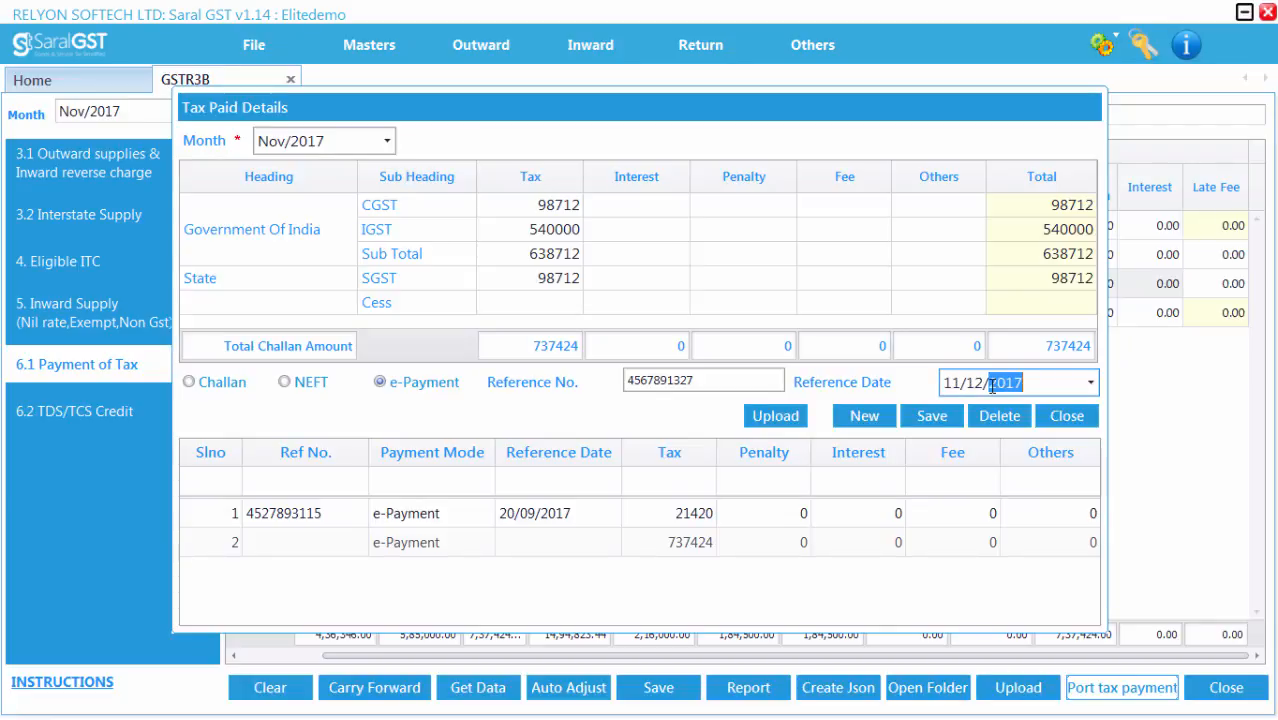
click(930, 418)
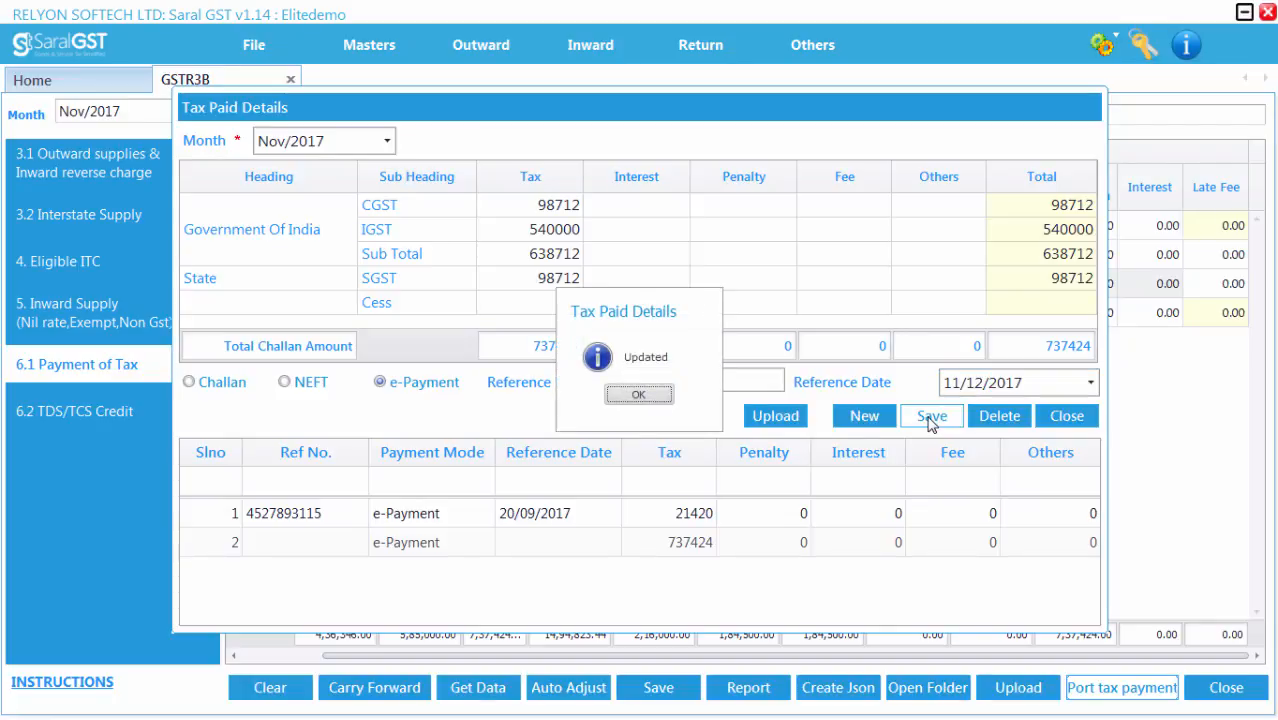
key(Return)
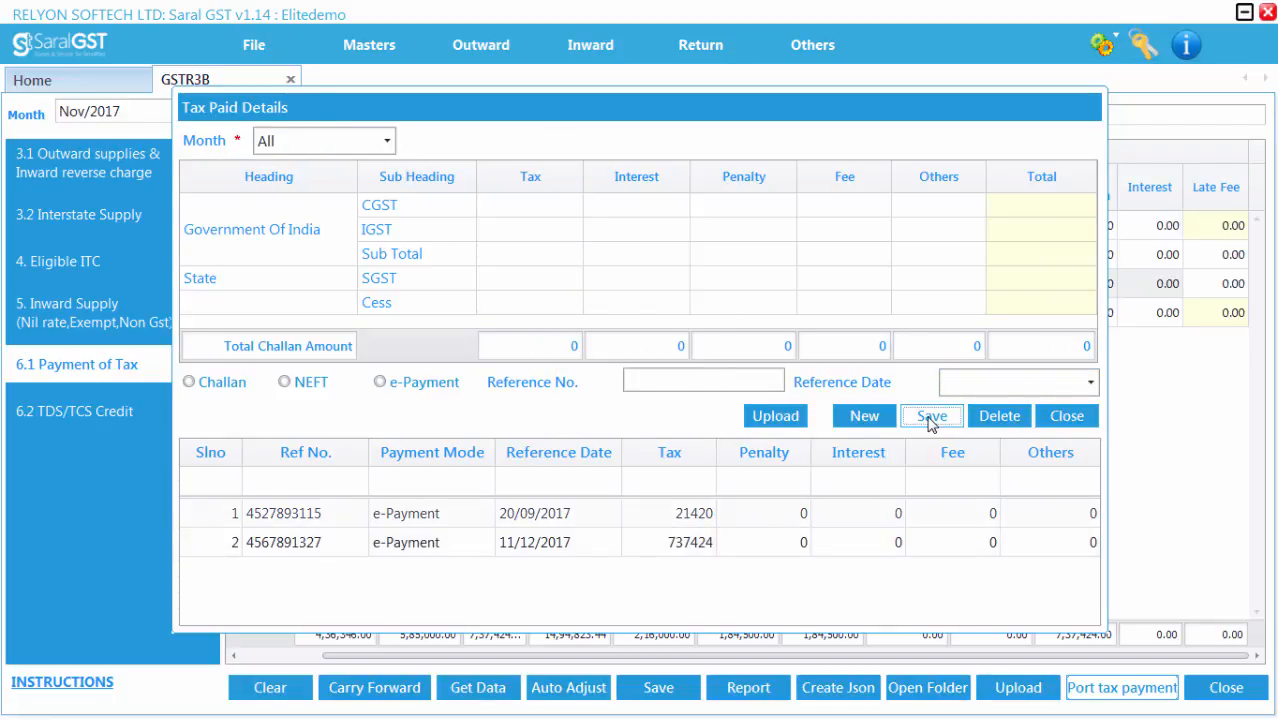
click(1066, 416)
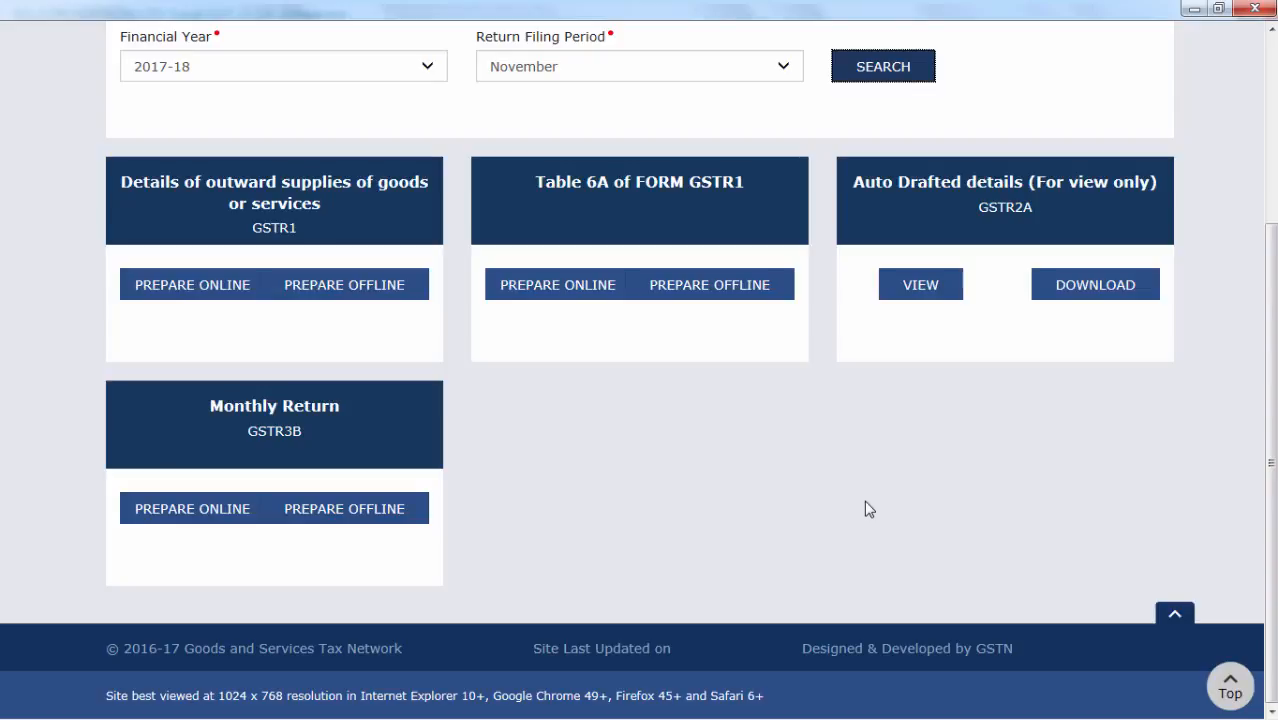
Step: Open the GSTR-3B monthly return for online preparation on the GST portal and look over its sections
click(171, 521)
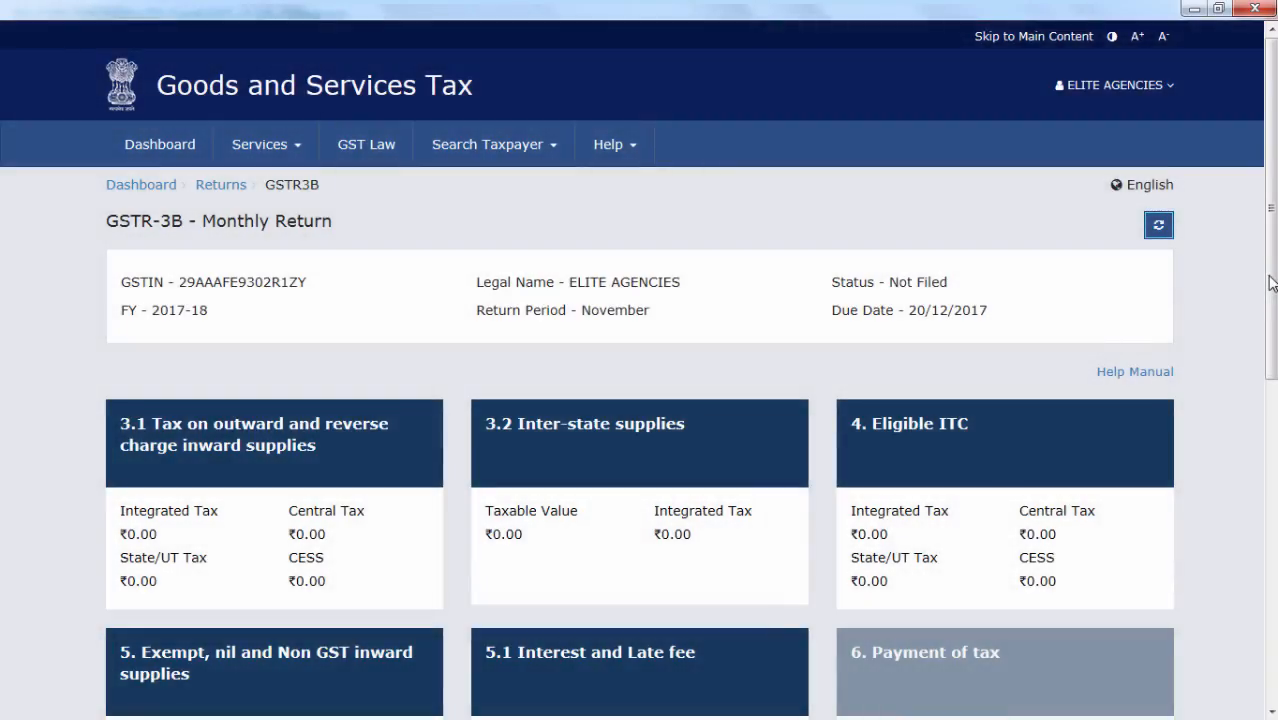
drag(1272, 283, 1275, 501)
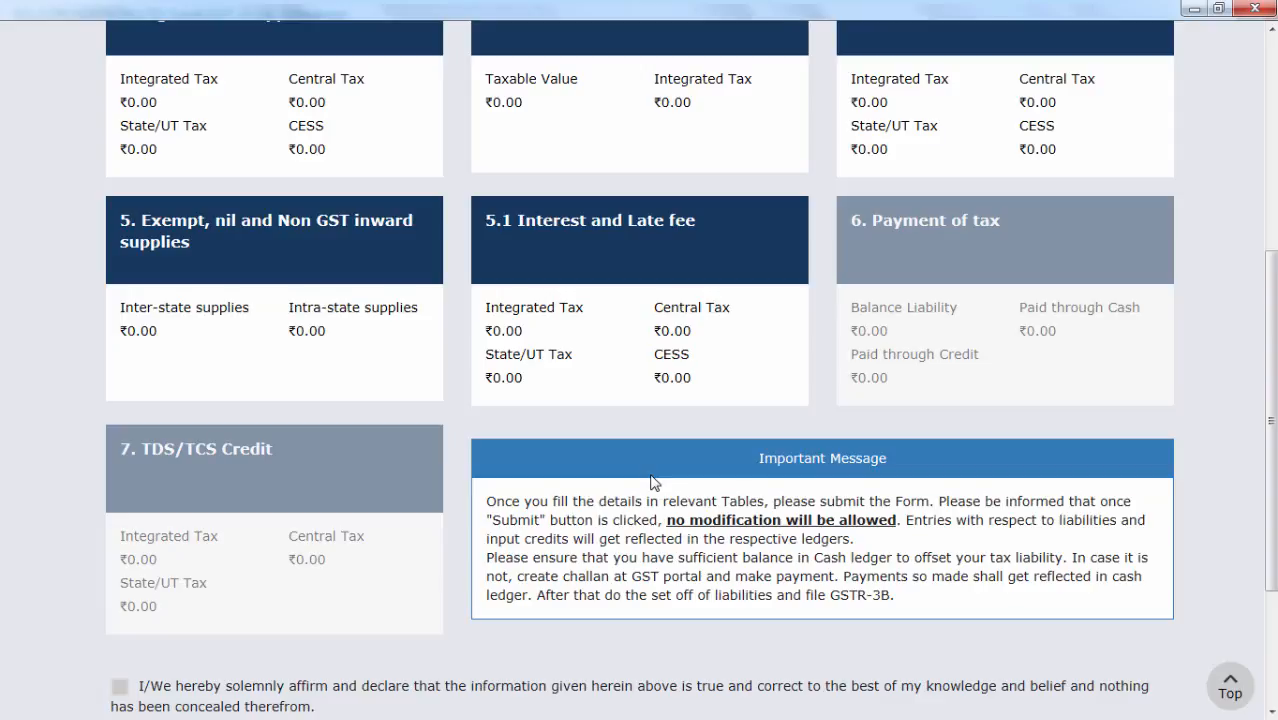
scroll(650, 482, down, 3)
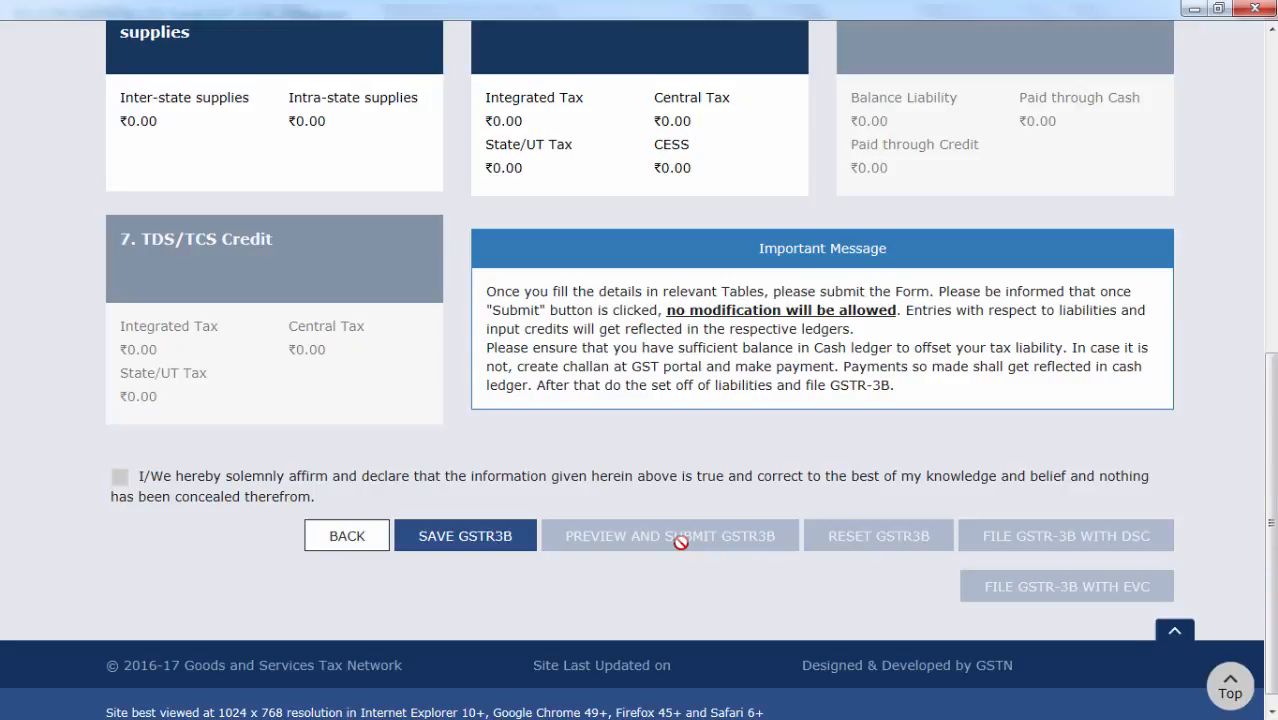
drag(1270, 494, 1273, 455)
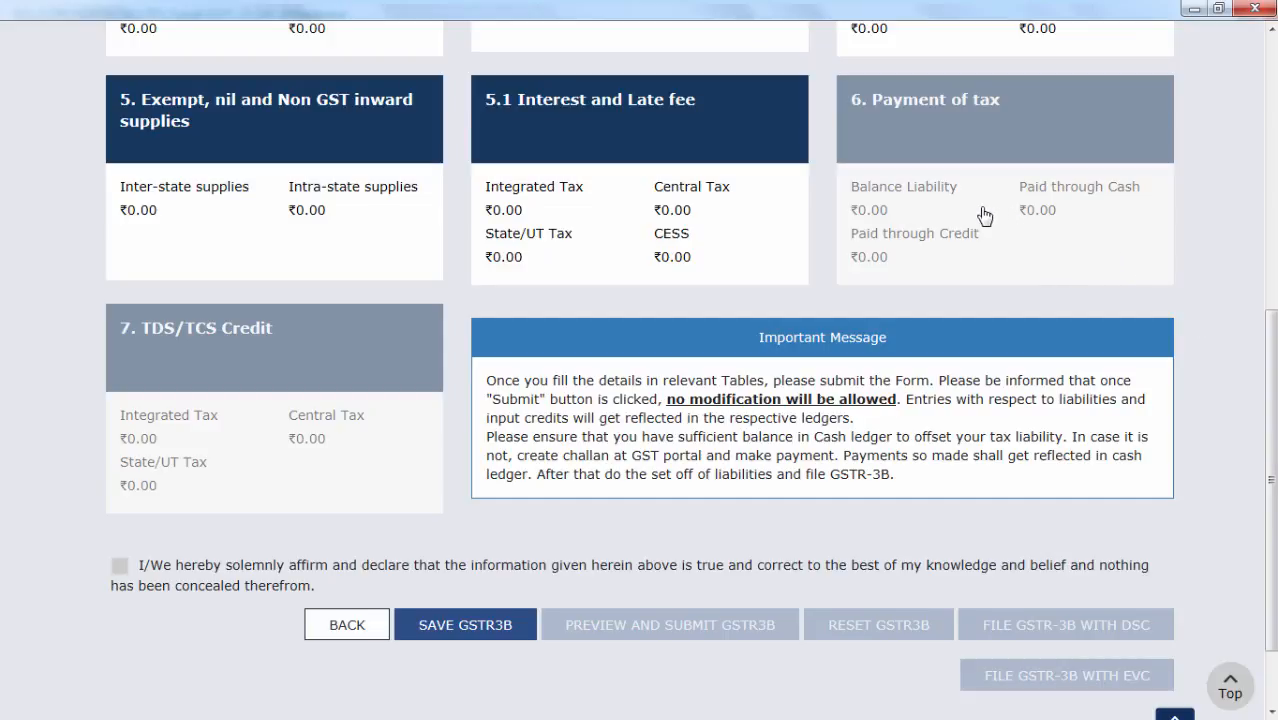